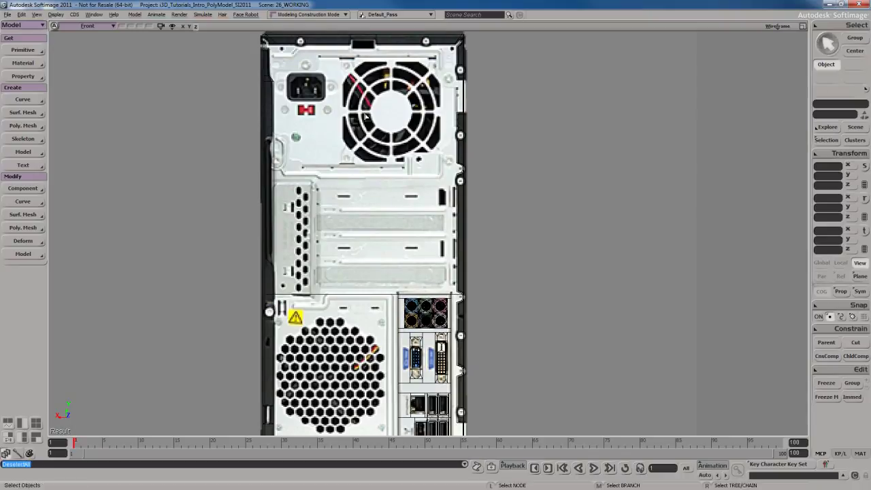
Examine the lower half of the PC rear reference image, covering the honeycomb vent and the port panel
key("s")
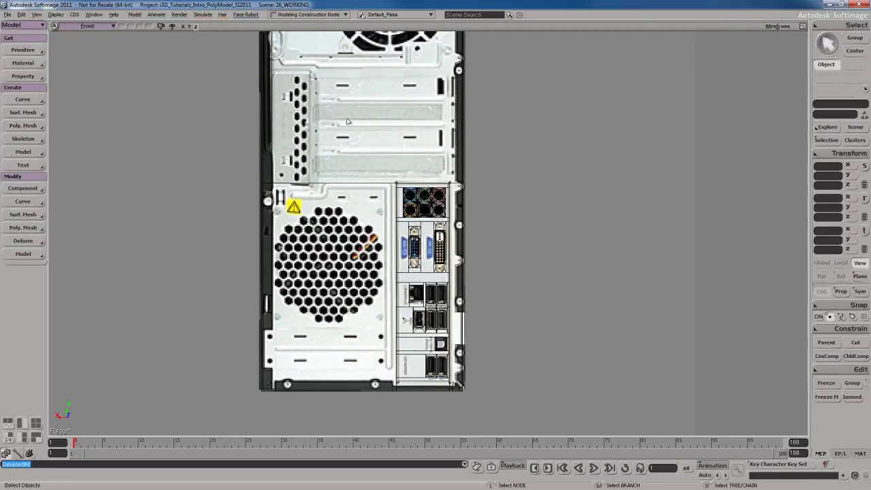
key("s")
left_click_drag(319, 264, 363, 239)
scroll(386, 208, "up", 3)
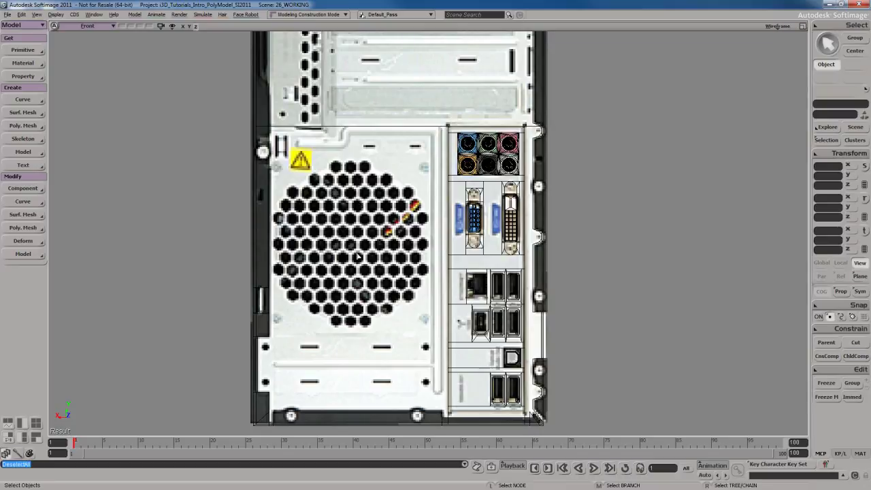
key("s")
left_click_drag(496, 271, 378, 281)
key("s")
left_click_drag(364, 217, 408, 210)
key("s")
left_click_drag(355, 240, 354, 255)
Examine the upper part of the PC rear reference image around the power socket, fan grille and expansion slots
scroll(356, 255, "down", 5)
key("s")
left_click_drag(366, 196, 364, 219)
key("s")
left_click_drag(360, 145, 387, 225)
scroll(382, 225, "up", 2)
key("s")
scroll(387, 224, "up", 2)
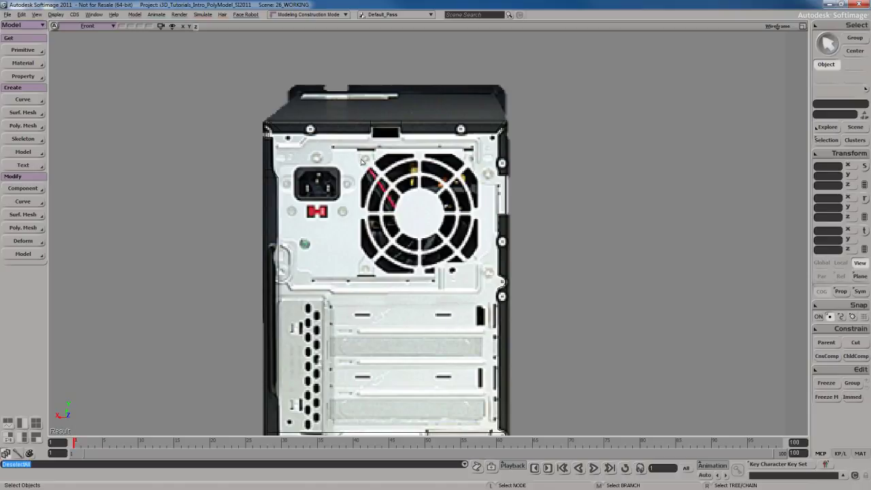
key("s")
left_click_drag(392, 260, 401, 252)
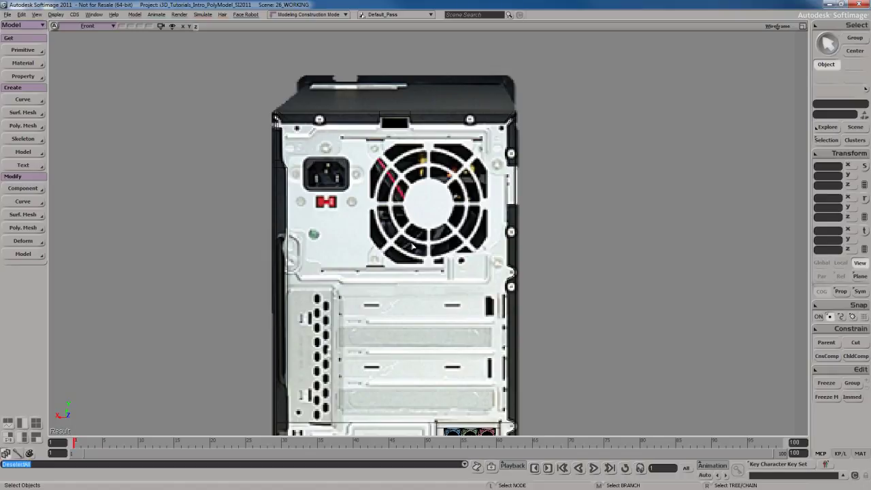
key("s")
scroll(416, 245, "up", 5)
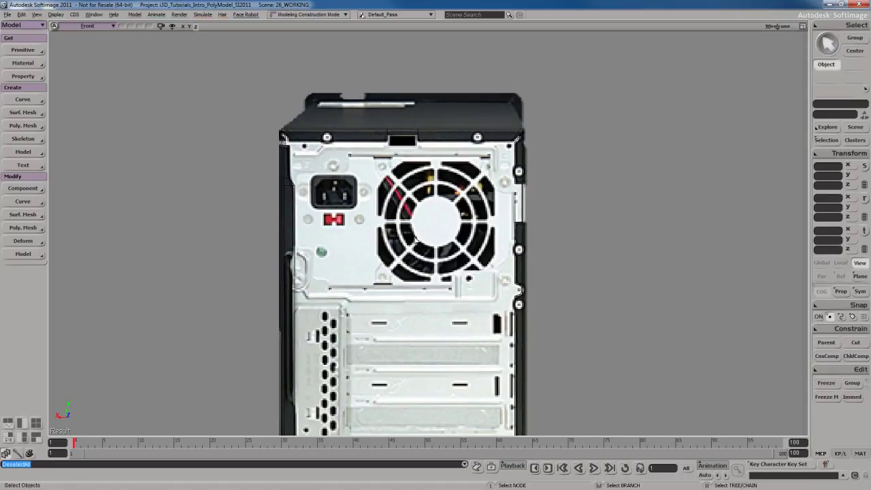
scroll(423, 242, "down", 4)
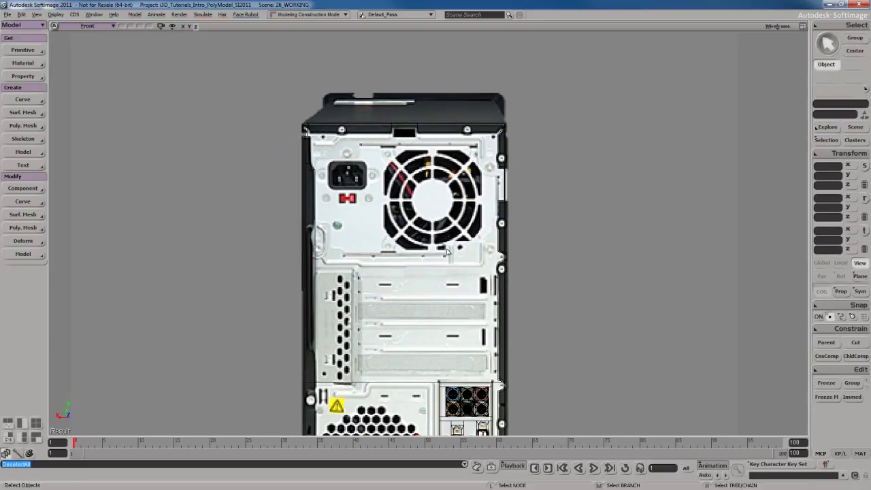
In the Camera view, select the rear_metal_fold object and hide it to expose the flat back panel
key("F12")
key("F12")
key("s")
left_click_drag(496, 234, 494, 251)
middle_click_drag(494, 251, 530, 223)
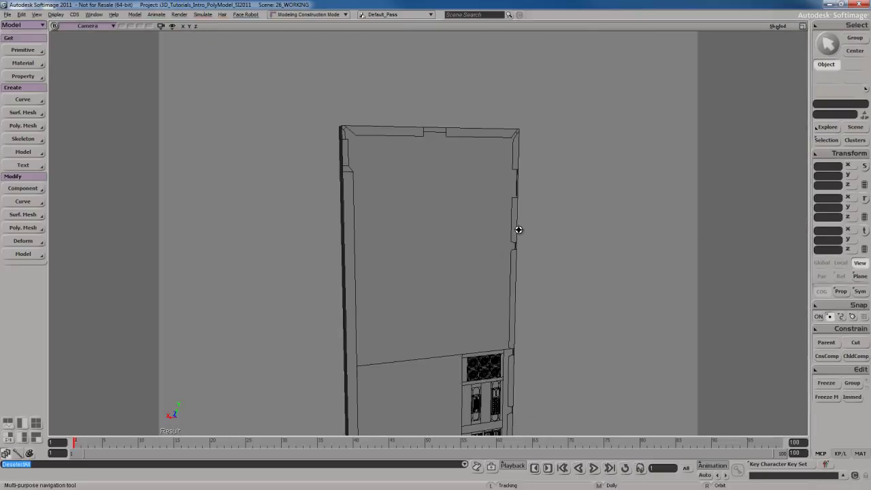
right_click_drag(494, 234, 498, 241)
key("space")
left_click(516, 214)
key("s")
left_click_drag(497, 220, 461, 231)
key("s")
scroll(461, 241, "up", 2)
key("s")
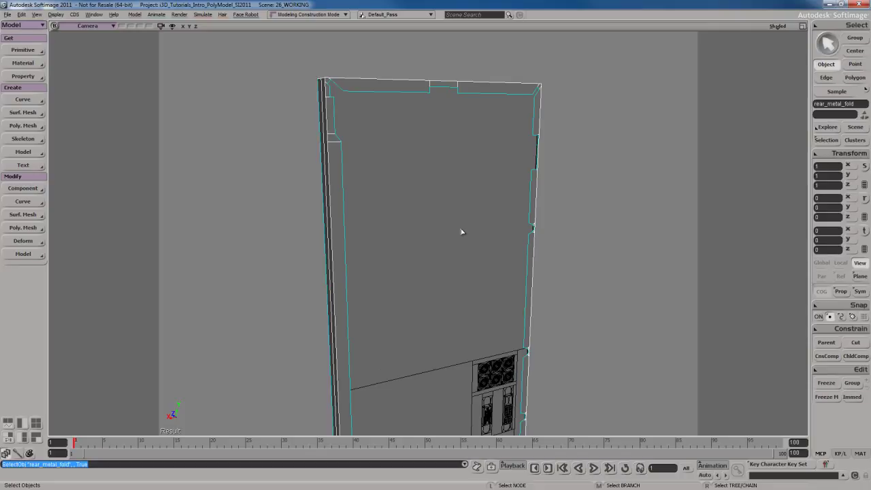
key("h")
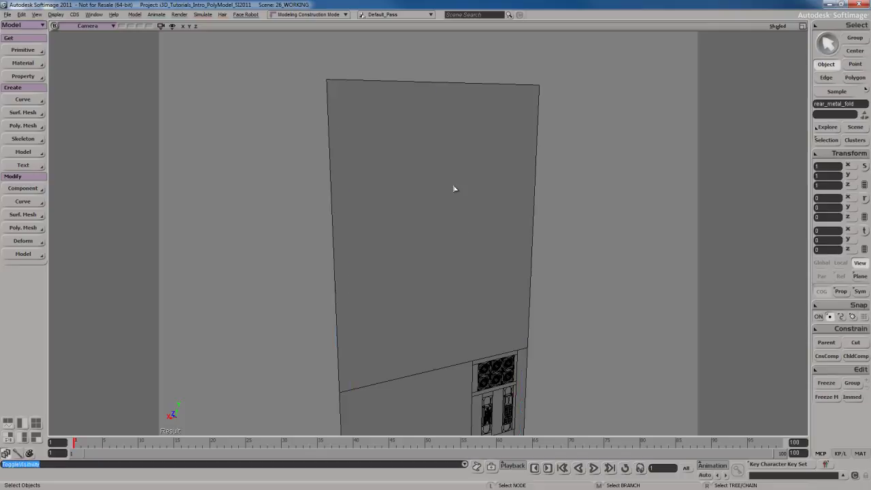
Select polymsh1 and evenly subdivide its two long upper side edges in the Front view, connecting the split with a horizontal edge
left_click(439, 203)
key("F12")
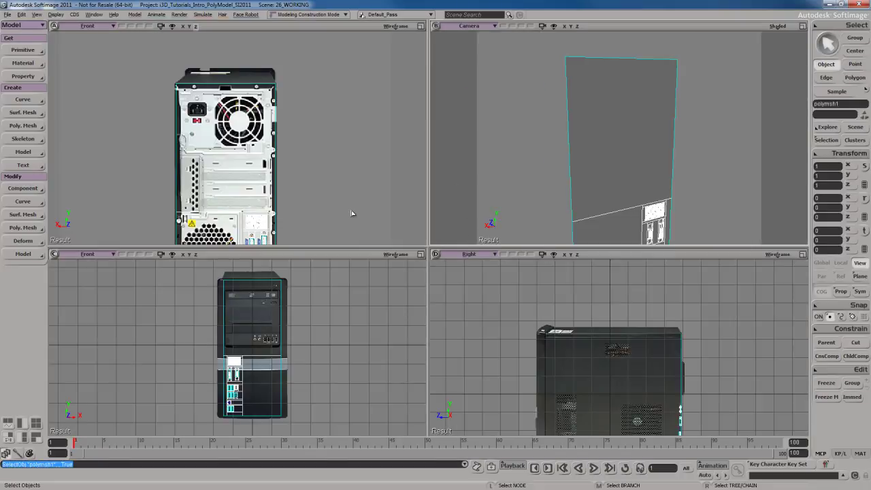
key("F12")
scroll(447, 285, "up", 2)
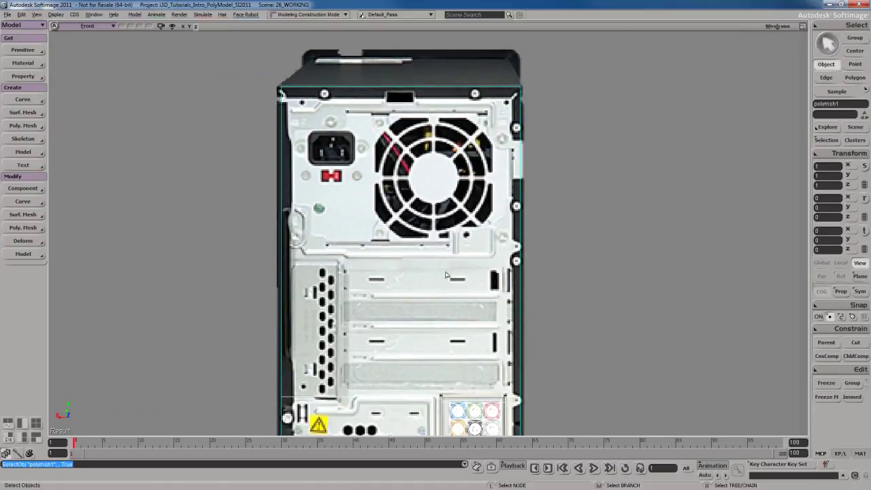
key("e")
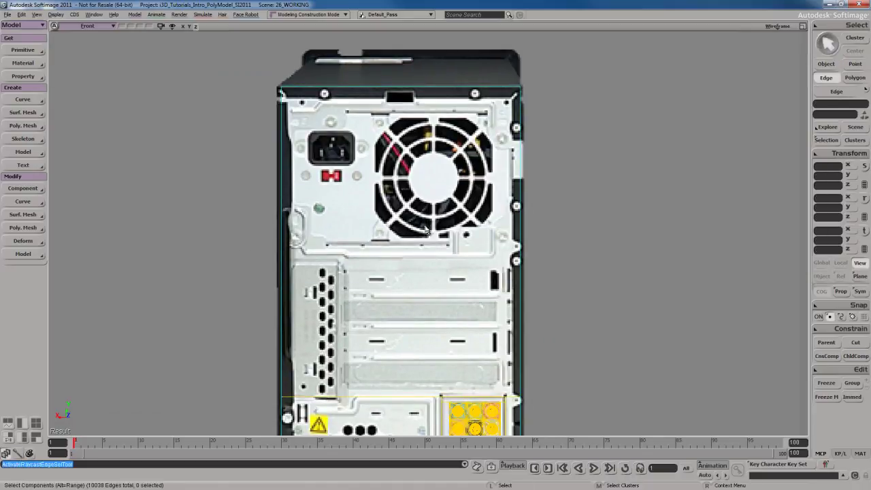
left_click(279, 225)
left_click(538, 240, "shift")
right_click(393, 190)
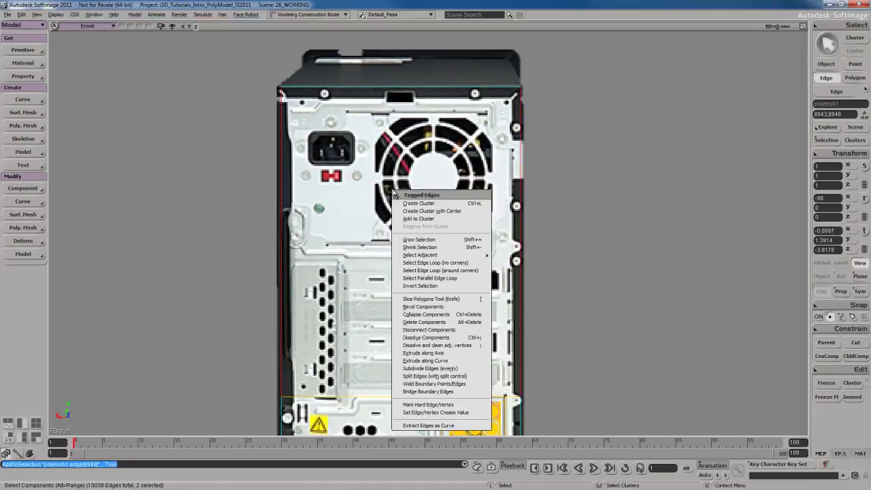
left_click(431, 369)
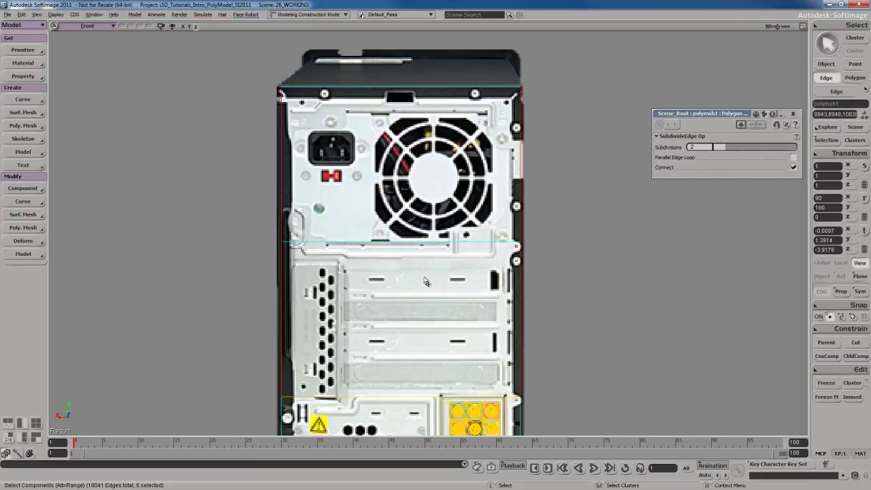
Move the new horizontal edge up to the top of the power supply plate, at about Y 3.01
middle_click_drag(431, 311, 427, 196)
key("s")
left_click_drag(426, 196, 408, 276)
middle_click_drag(408, 276, 427, 254)
left_click_drag(427, 255, 498, 284)
middle_click_drag(442, 272, 440, 251)
left_click_drag(439, 251, 439, 250)
scroll(438, 239, "down", 4)
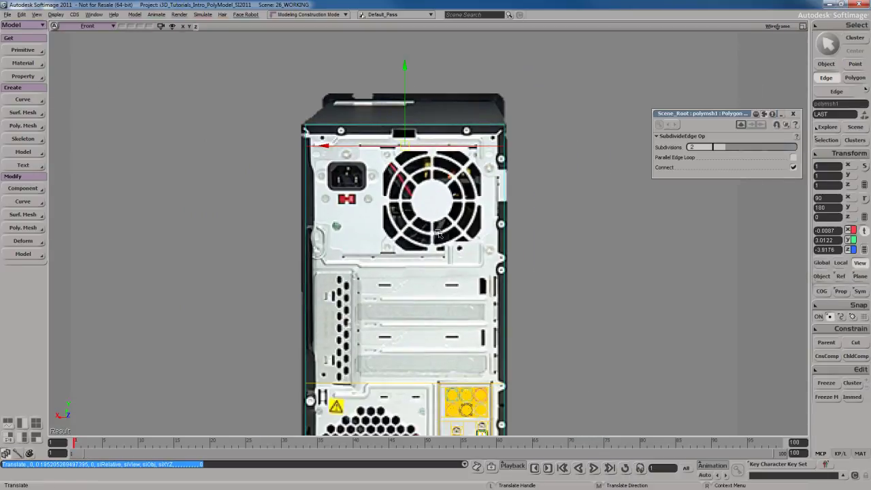
key("Escape")
left_click(793, 114)
Slice the large upper back-panel polygon horizontally with the Knife tool along the bottom edge of the power supply plate
key("s")
mouse_move(449, 293)
left_mouse_down()
mouse_move(451, 269)
mouse_move(447, 286)
left_mouse_up()
key("space")
key("y")
left_click(429, 266)
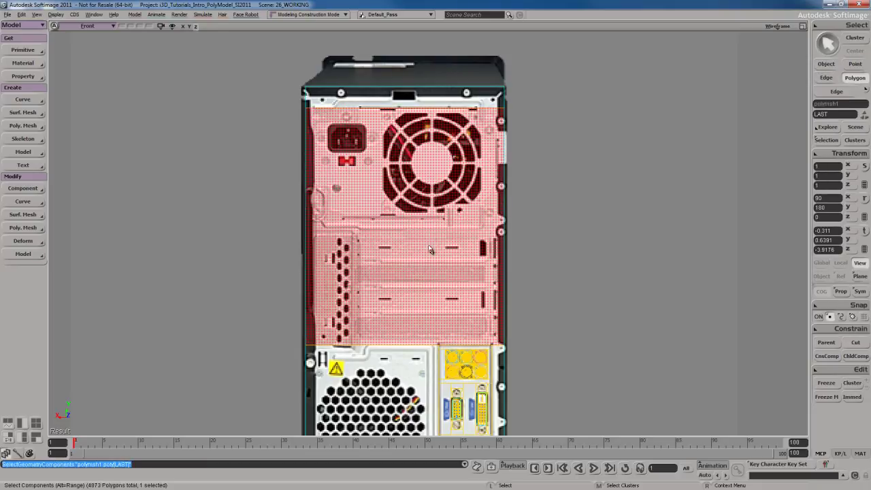
key("s")
scroll(418, 278, "up", 1)
mouse_move(418, 278)
left_mouse_down()
mouse_move(421, 231)
mouse_move(426, 302)
mouse_move(419, 283)
left_mouse_up()
key("shift+backslash")
key("s")
scroll(426, 301, "up", 2)
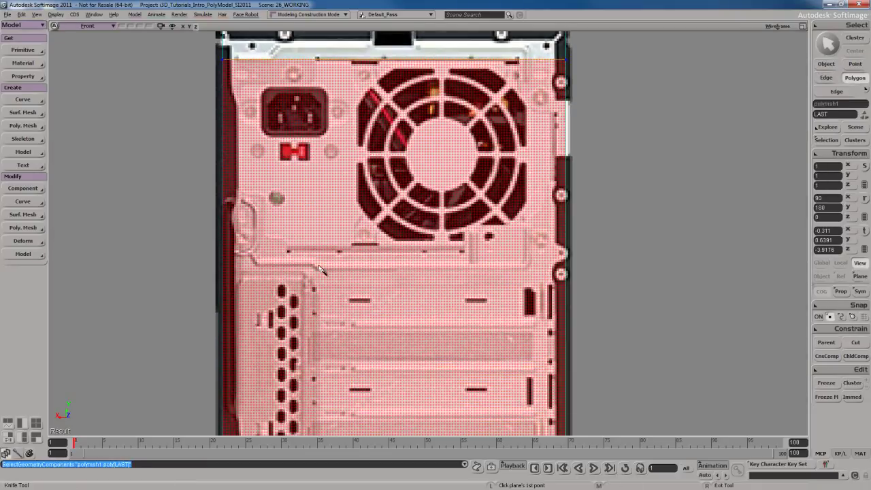
left_click(394, 254)
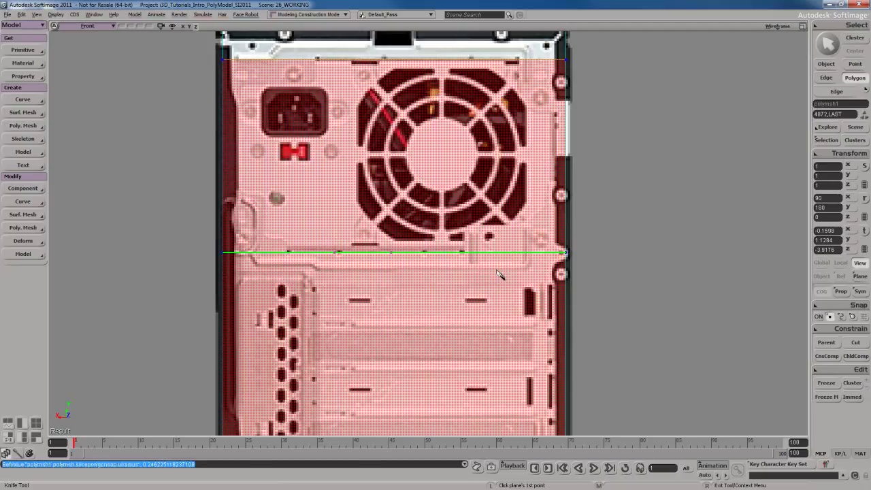
left_click_drag(472, 265, 468, 306)
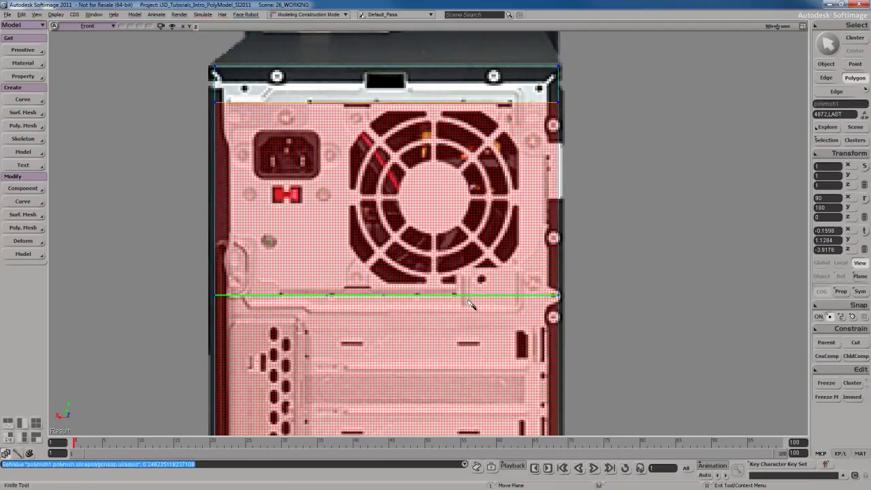
Select the power supply polygon, slice it vertically between the power socket and the fan, and select the fan-side polygon
key("u")
left_click(399, 208)
left_click_drag(403, 216, 408, 230)
key("Escape")
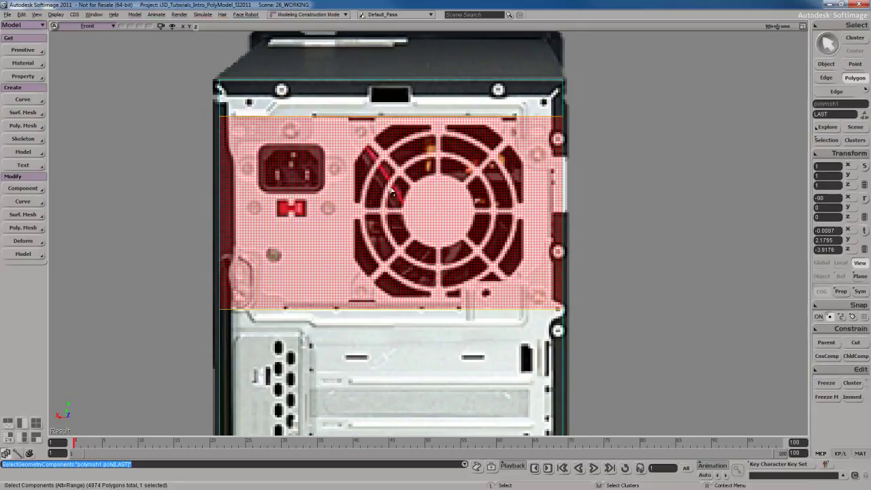
key("s")
left_click_drag(390, 186, 425, 225)
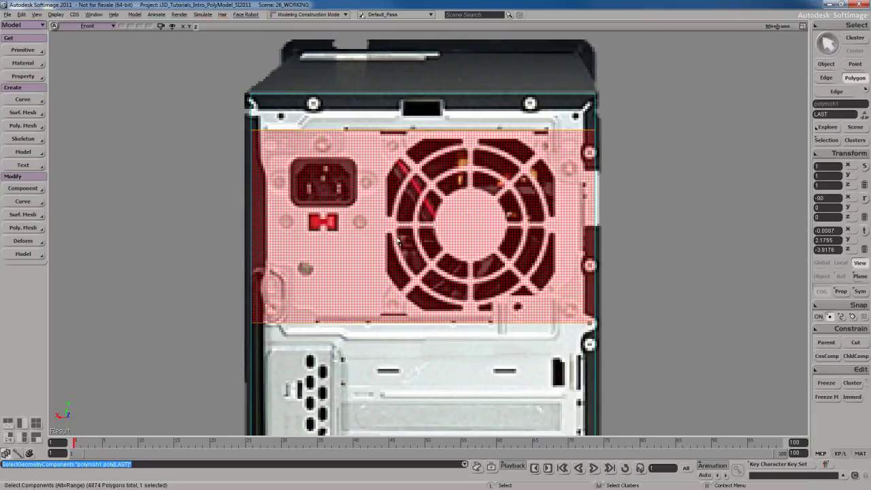
key("alt+k")
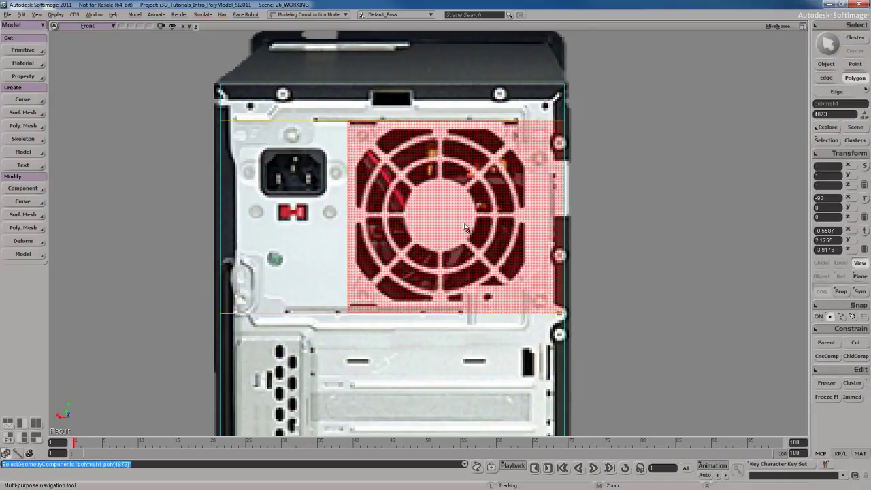
key("space")
key("s")
left_click_drag(469, 312, 488, 321)
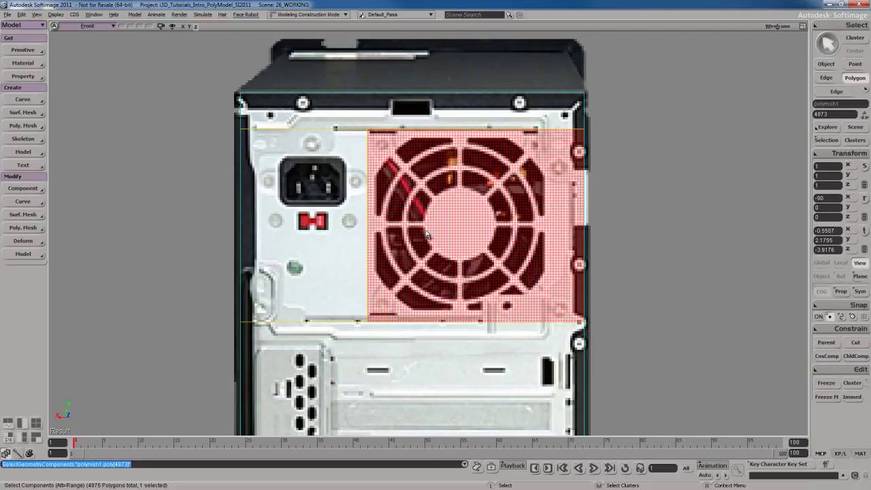
Switch to Windows Photo Viewer and study the rear panel details in back.jpg and close back.jpg, closing the viewer when done
key("alt+Tab")
scroll(454, 344, "up", 2)
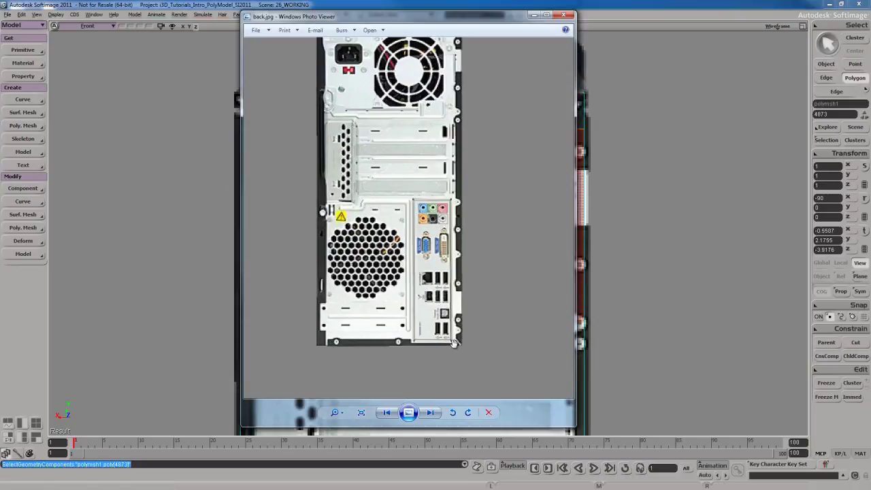
left_click_drag(442, 267, 453, 313)
key("Right")
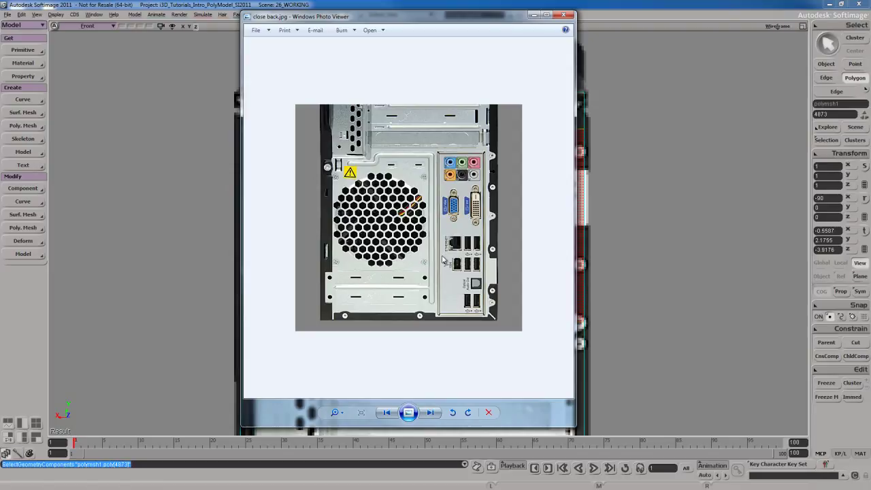
scroll(443, 260, "up", 2)
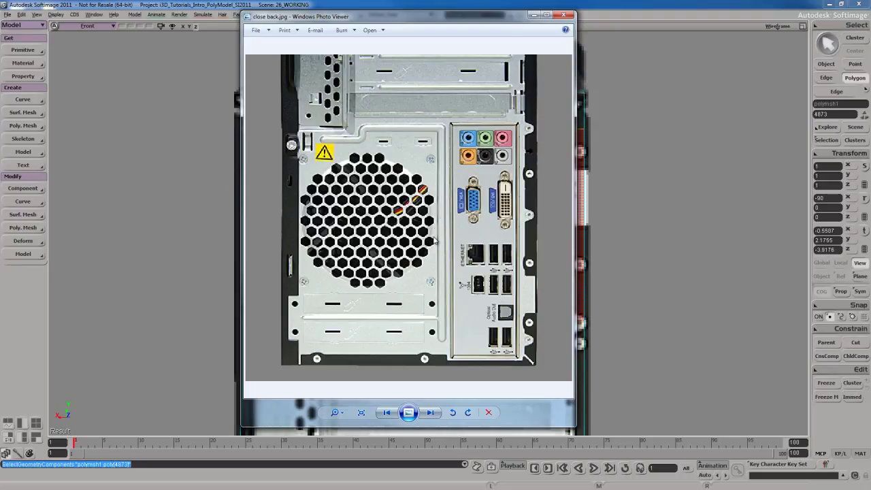
scroll(439, 212, "up", 2)
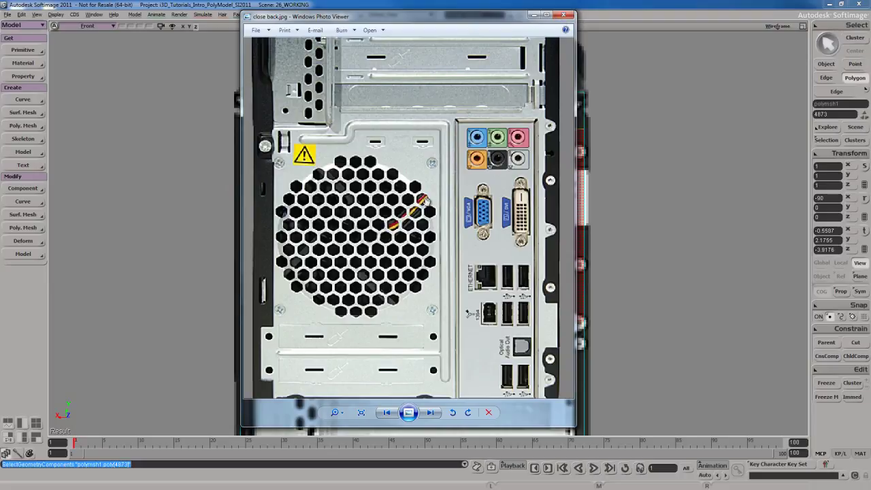
scroll(424, 218, "down", 2)
key("Left")
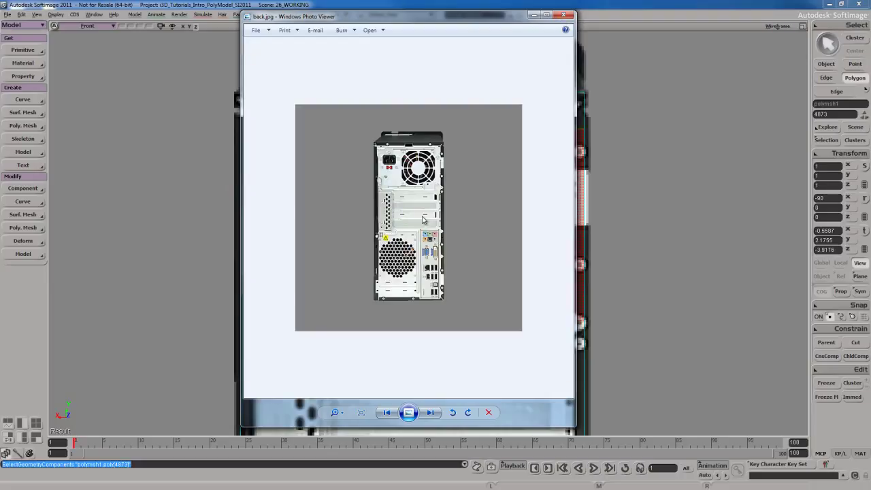
scroll(423, 219, "up", 3)
scroll(424, 219, "down", 1)
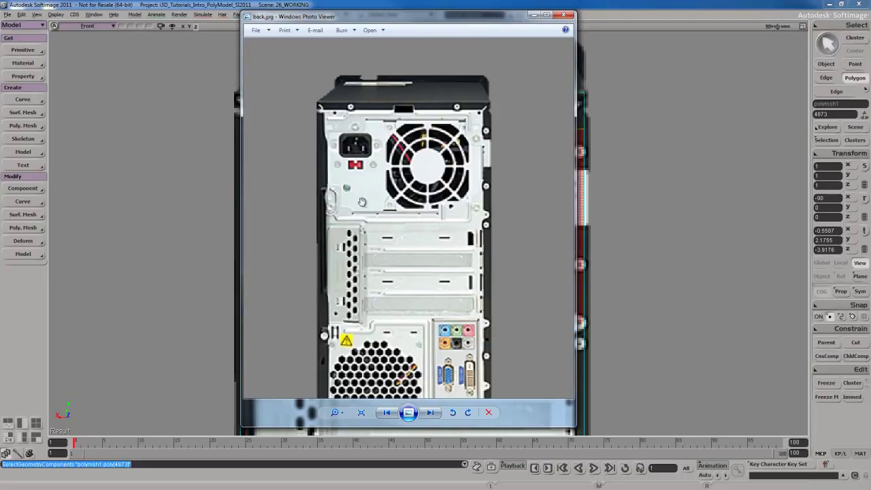
left_click(563, 15)
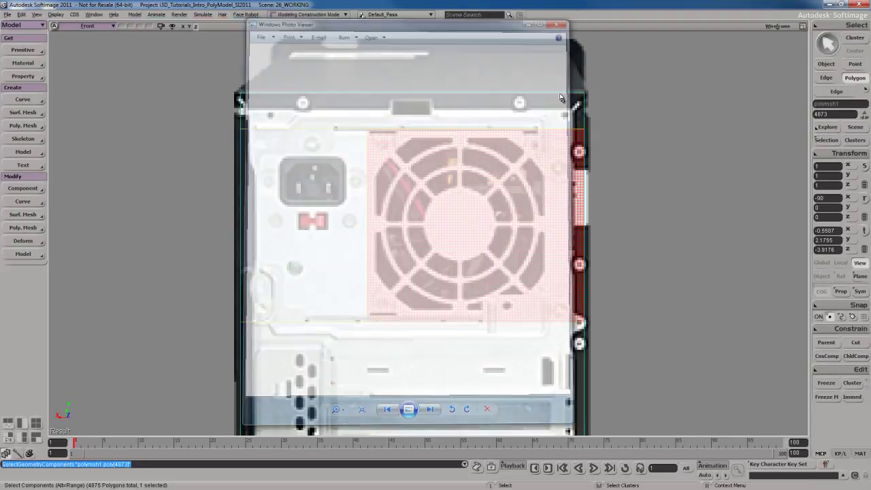
Slice the fan polygon vertically with the Knife tool, in line with the inner edge of the small tab below the fan
key("s")
mouse_move(467, 268)
left_mouse_down()
mouse_move(460, 260)
mouse_move(475, 262)
left_mouse_up()
key("s")
key("s")
left_click_drag(530, 227, 473, 241)
key("s")
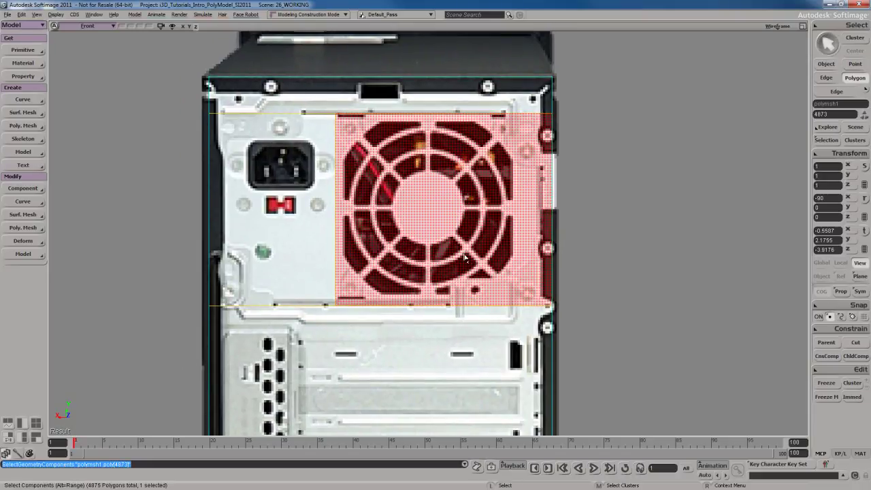
scroll(462, 258, "up", 1)
left_click_drag(471, 272, 459, 245)
key("shift+backslash")
left_click(444, 286)
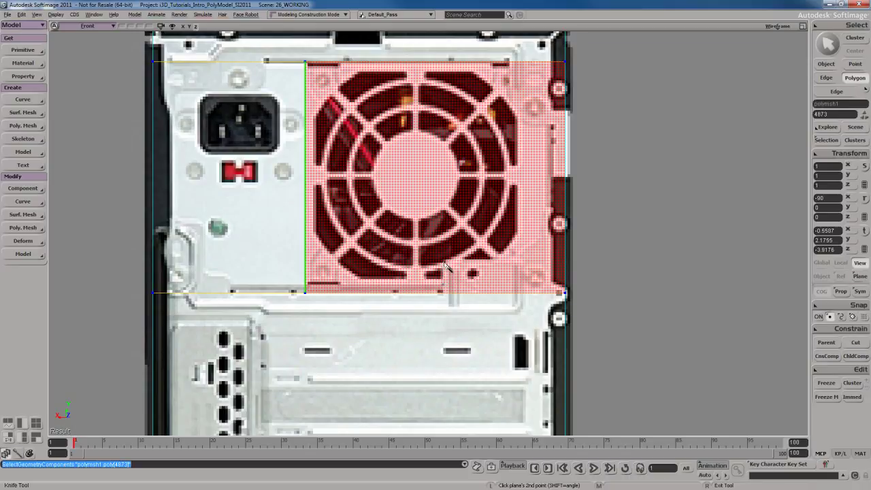
left_click(443, 262, "shift")
key("s")
left_click_drag(494, 259, 476, 267)
Select the polygon on the outer side of the vertical cut and slice it horizontally just above the small tab's hole
key("u")
left_click(476, 273)
key("s")
key("shift+backslash")
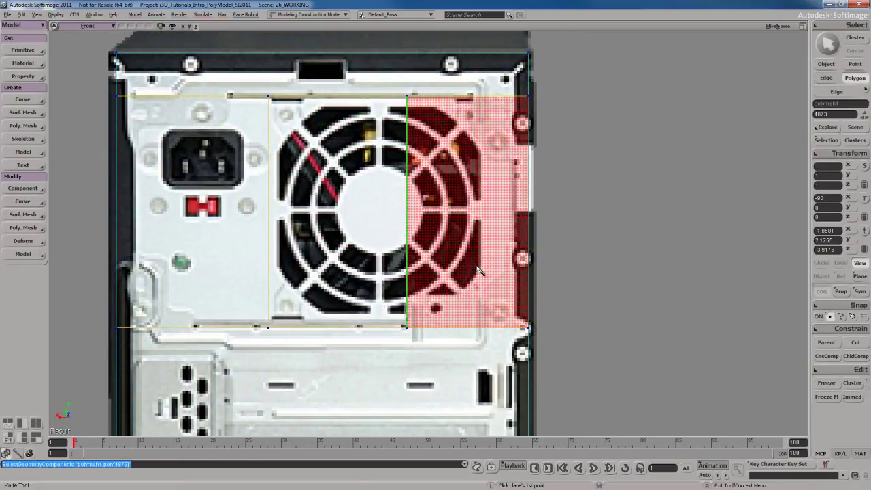
left_click(439, 299)
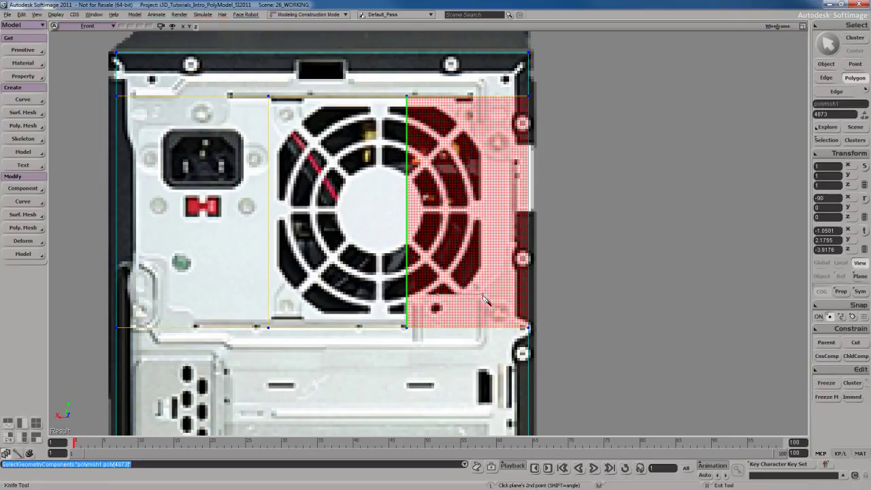
left_click(483, 296)
key("s")
left_click_drag(503, 241, 495, 262)
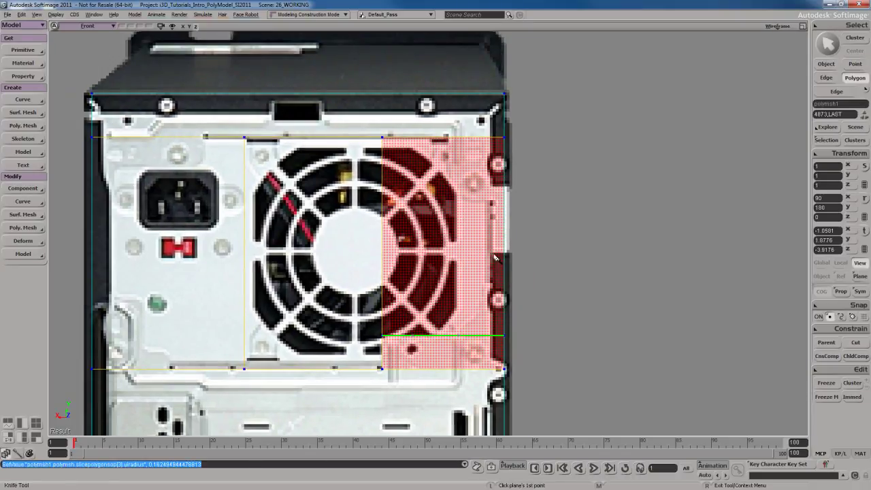
Select the fan polygon above the horizontal cut and slice it vertically near its outer edge, beside the side screws
left_click(494, 277)
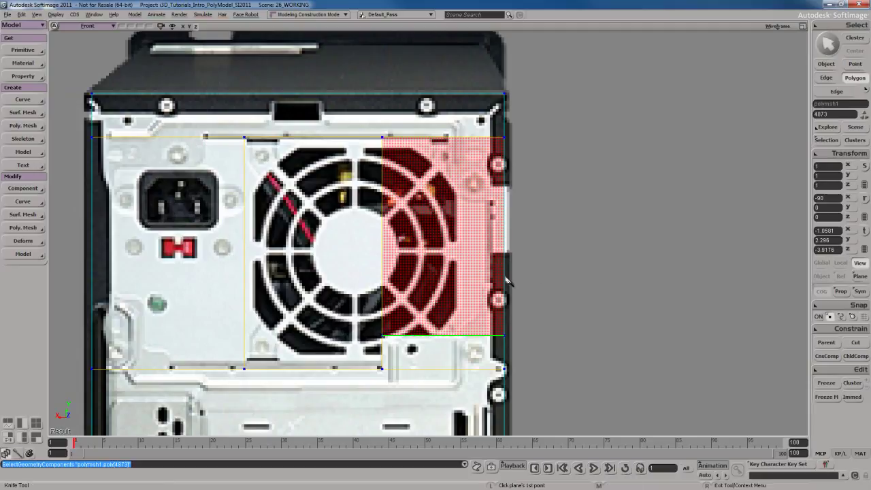
left_click(484, 213)
left_click(485, 253)
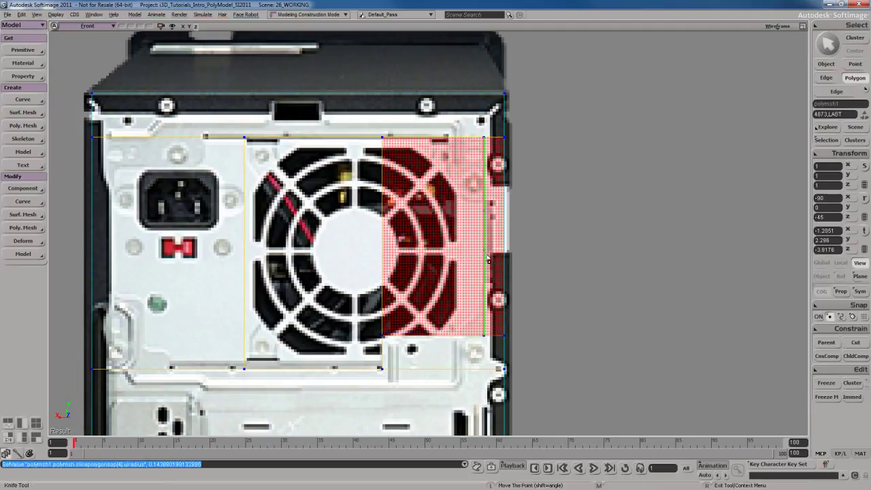
Select the polygon on the fan side of the vertical cut and slice its lower outer corner diagonally
right_click(473, 322)
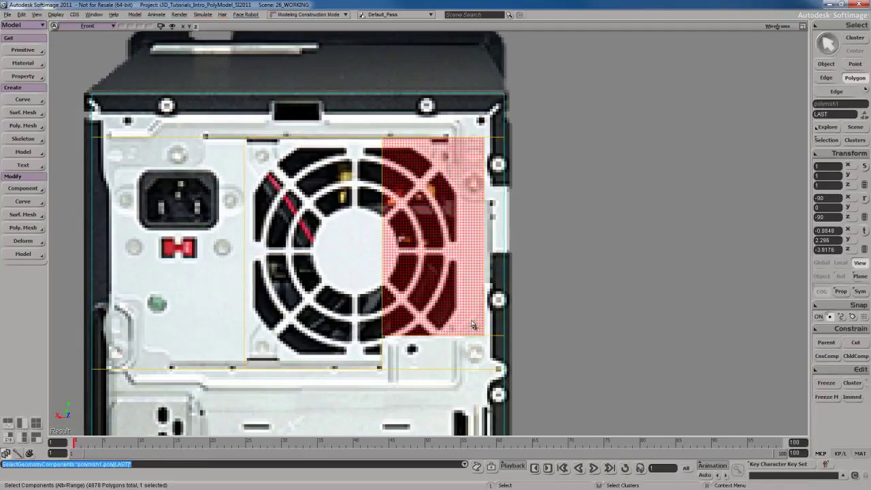
key("period")
left_click(476, 317)
left_click(451, 347)
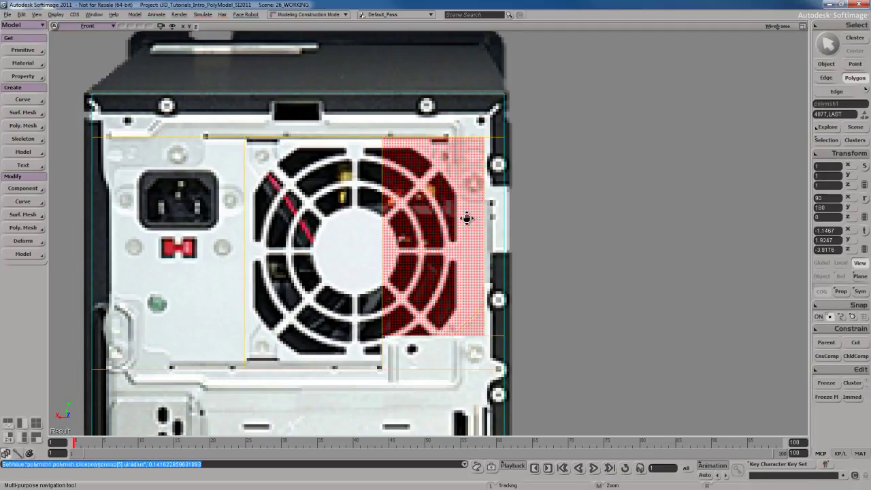
Select the large polygon inside the diagonal cut and slice it horizontally through the upper fan, just below the round bump beside the grille
key("s")
middle_click_drag(469, 270, 470, 296)
left_click_drag(470, 296, 467, 272)
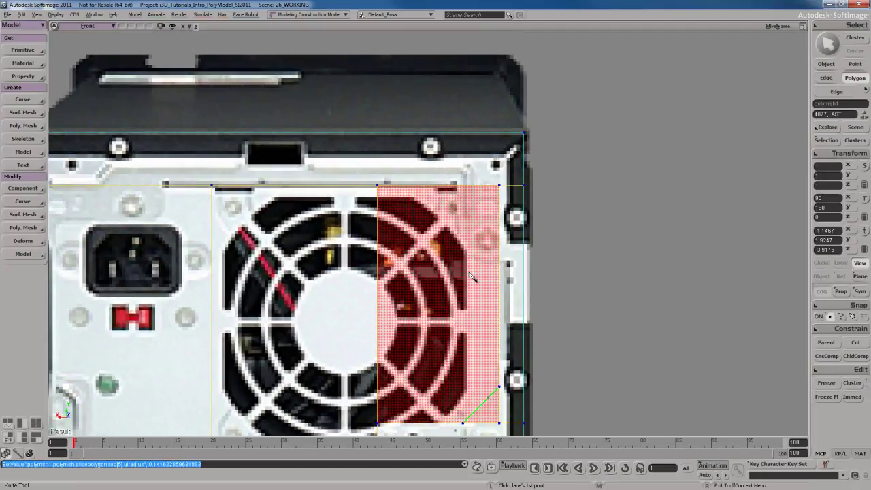
key("space")
left_click(471, 285)
key("shift+k")
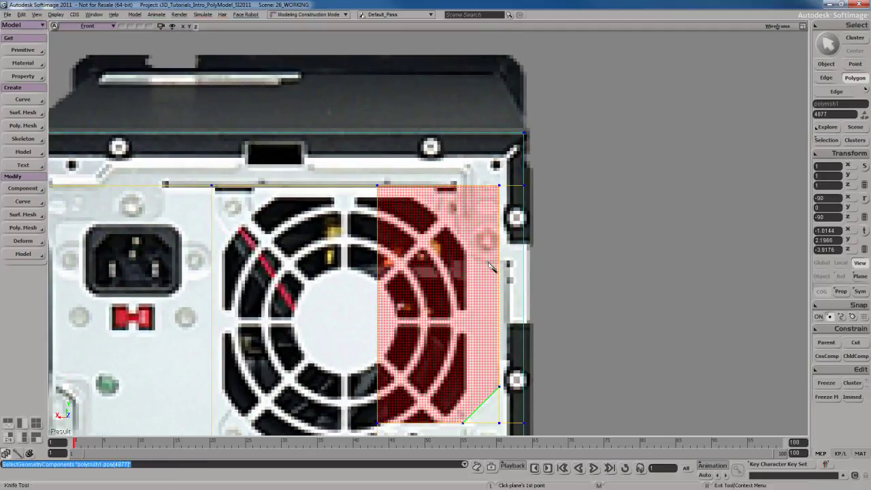
left_click(491, 263)
left_click(441, 262)
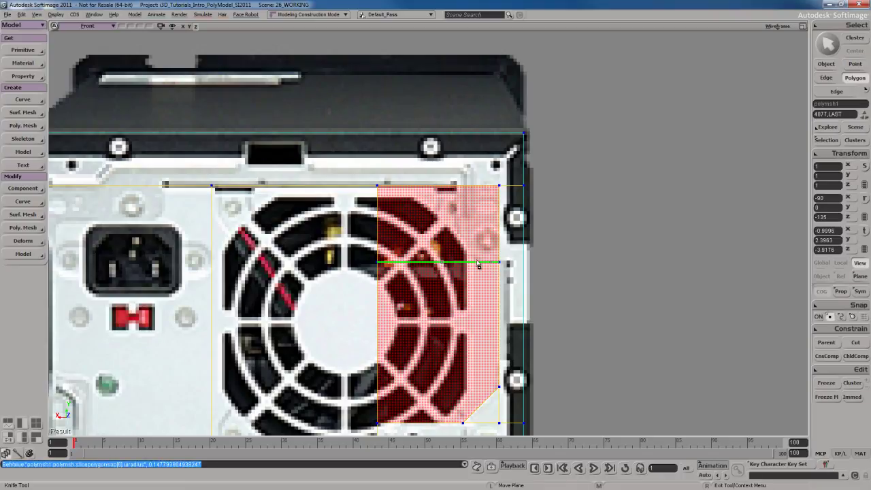
Select the polygon above the horizontal cut and slice it vertically at the outer end of the seam above the fan
key("space")
left_click(470, 243)
key("shift+k")
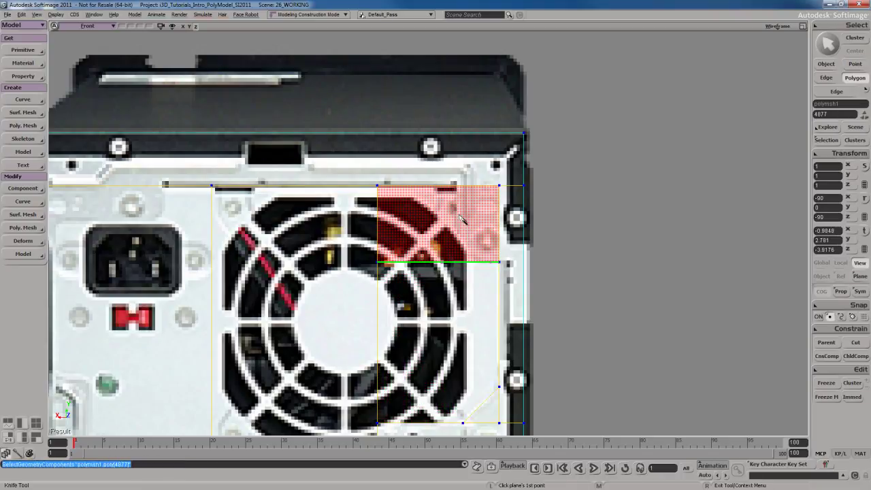
left_click(456, 197)
left_click(456, 181)
Select the small polygon on the outer side of the vertical cut and slice its lower inner corner diagonally
key("space")
left_click(463, 251)
key("s")
left_click_drag(478, 307, 477, 267)
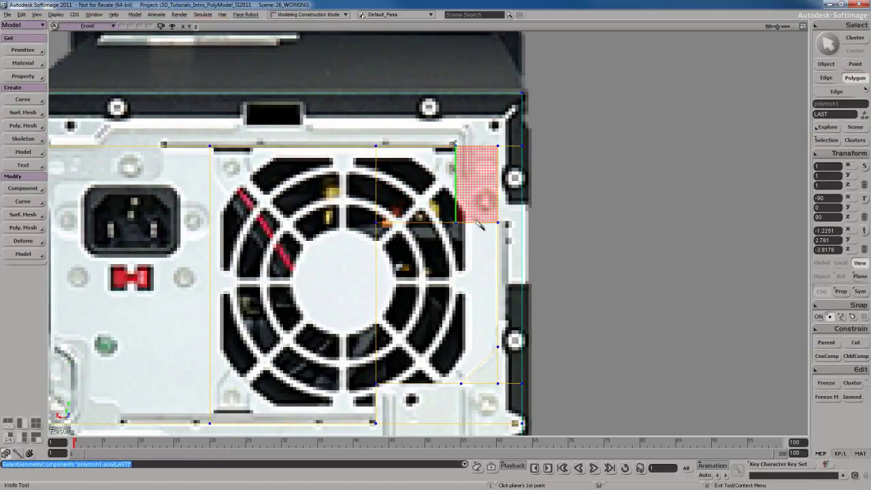
left_click(474, 218)
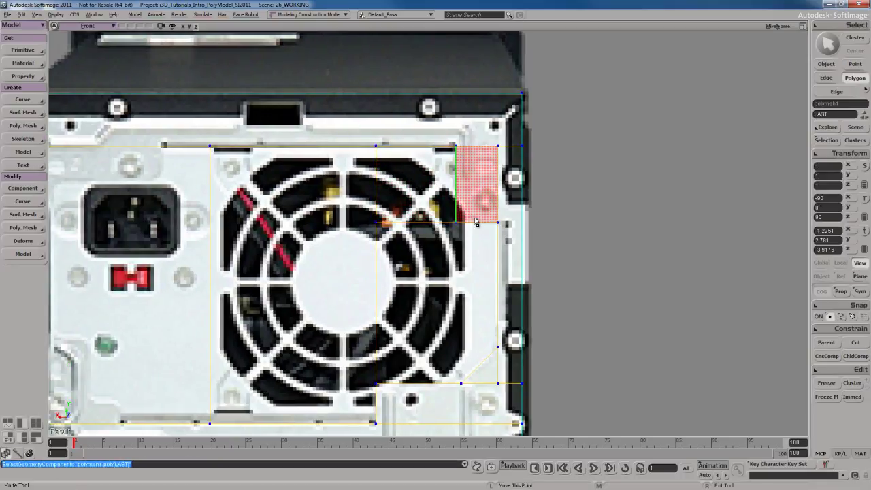
left_click(446, 185, "shift")
Select the power socket polygon and slice it vertically where the seam above the power supply begins
key("s")
left_click_drag(468, 235, 477, 249)
scroll(482, 260, "down", 2)
key("s")
left_click_drag(352, 273, 531, 252)
scroll(532, 253, "up", 1)
key("u")
left_click(440, 226)
key("s")
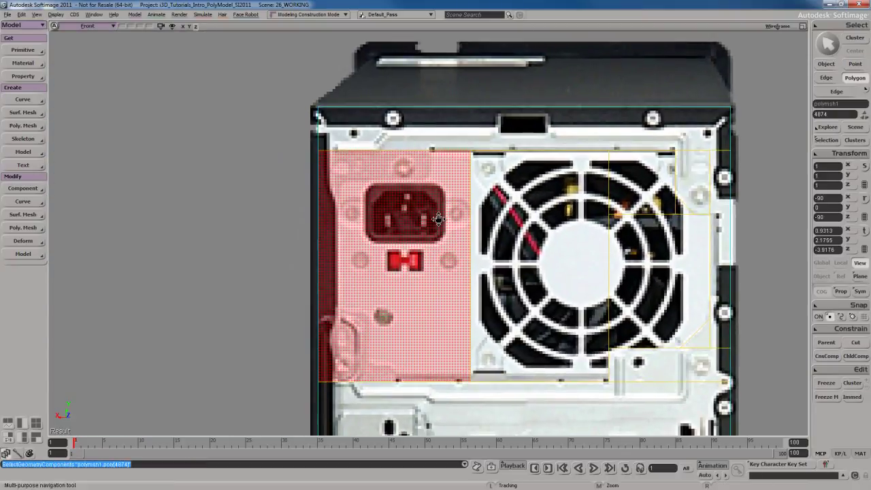
key("period")
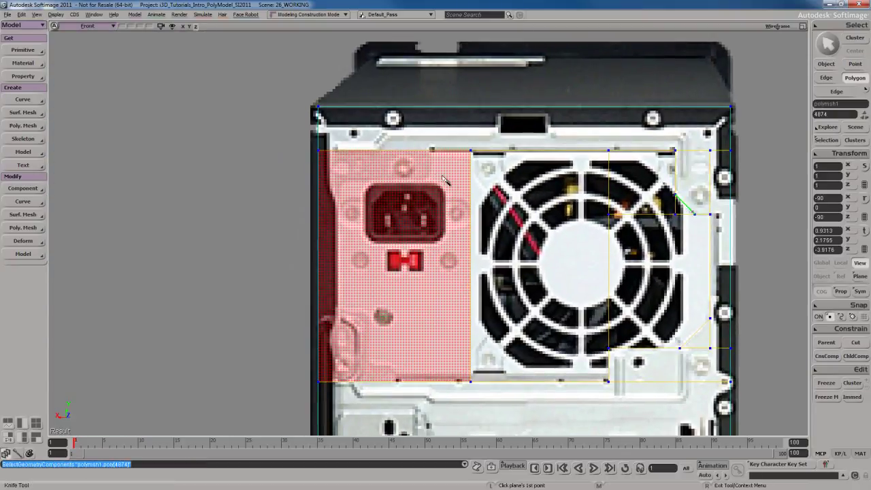
left_click_drag(431, 158, 431, 191, "shift")
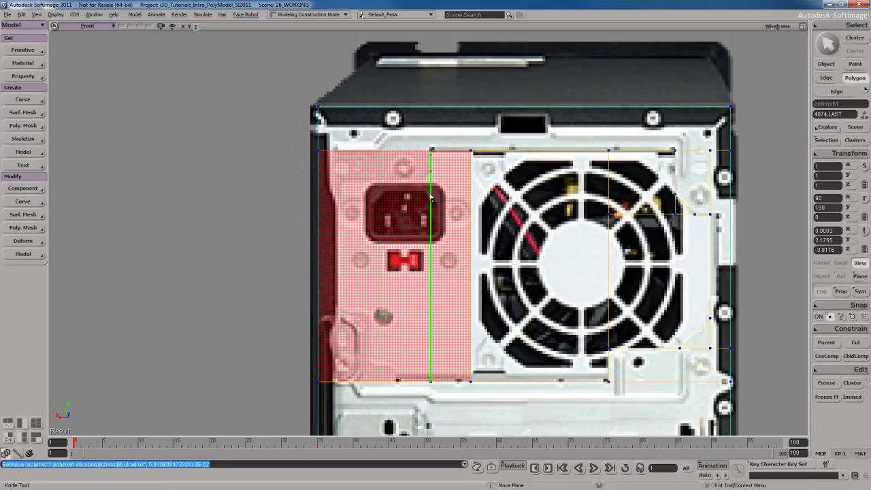
Select the socket polygon away from the fan, slice it horizontally just above the socket, and slice the lower part vertically along the dark side frame
key("Escape")
key("shift+k")
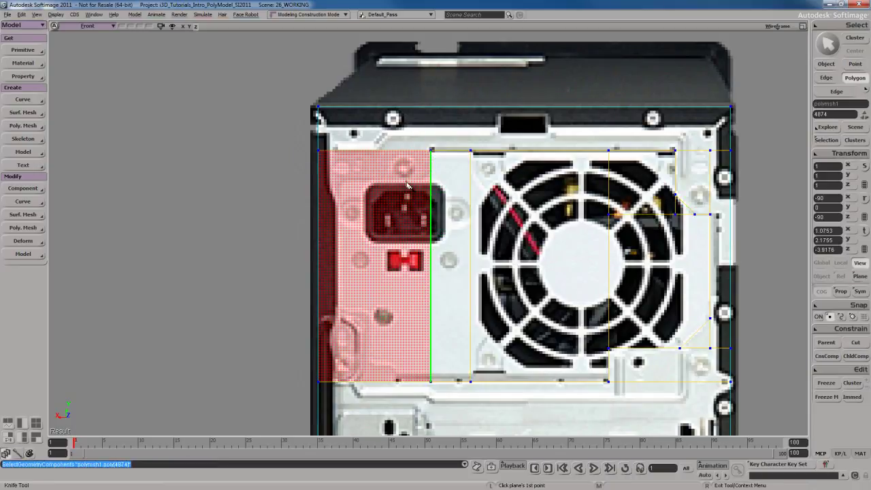
left_click_drag(409, 181, 371, 181)
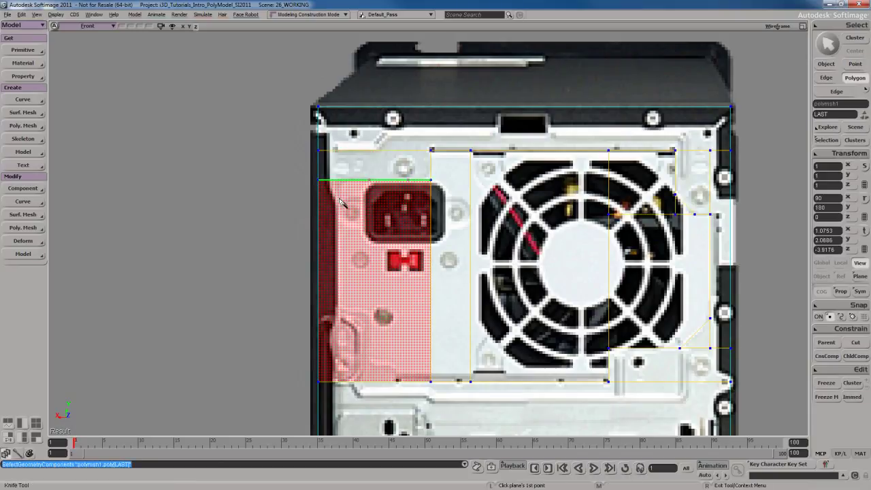
left_click(340, 202)
left_click(339, 183)
Select the polygon containing the socket and red switch and slice it horizontally just above the green dot
key("u")
key("s")
left_click_drag(368, 303, 363, 279)
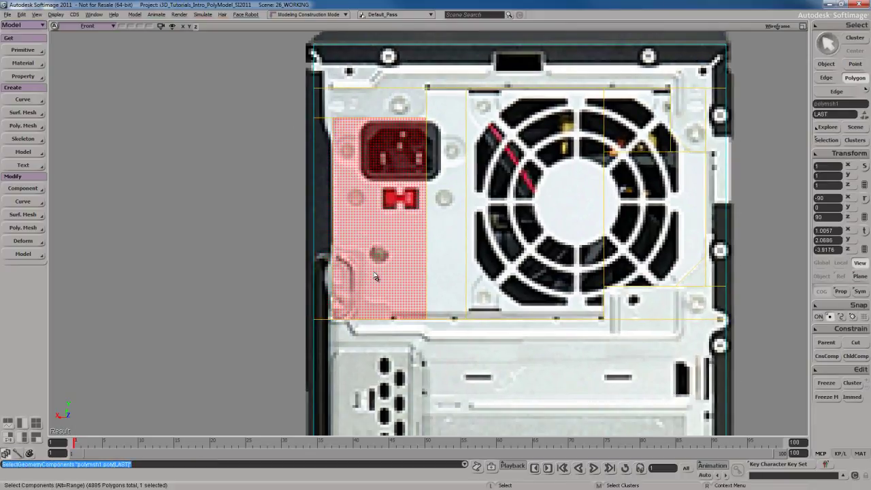
key("alt+k")
left_click(351, 247)
left_click(371, 249, "shift")
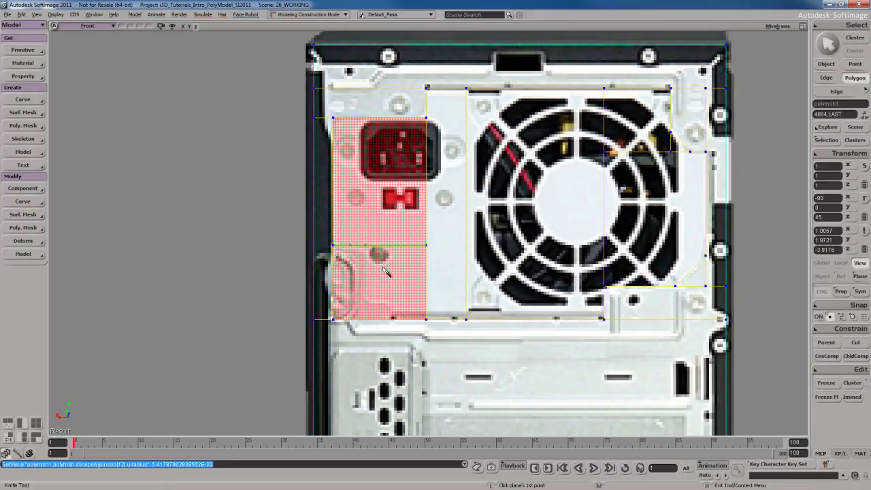
Select the polygon below the horizontal cut and slice it vertically between the curved bracket and the green dot
key("u")
left_click(381, 281)
key("shift+k")
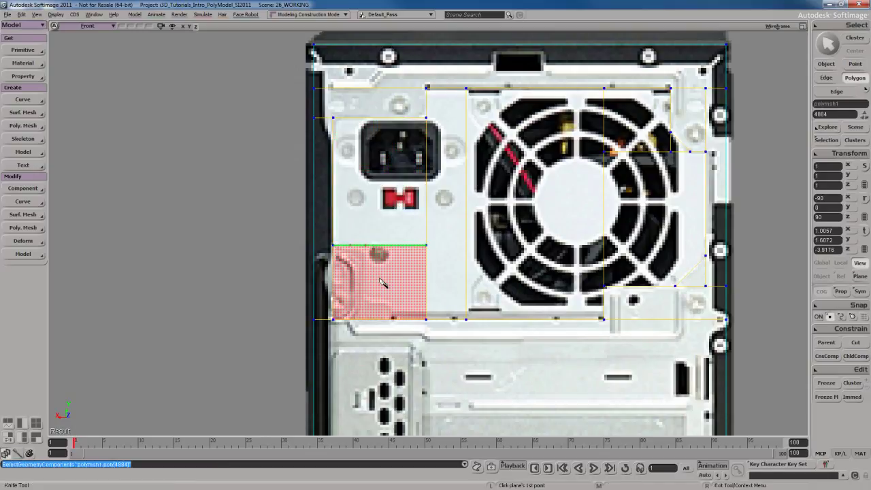
left_click_drag(365, 280, 366, 293)
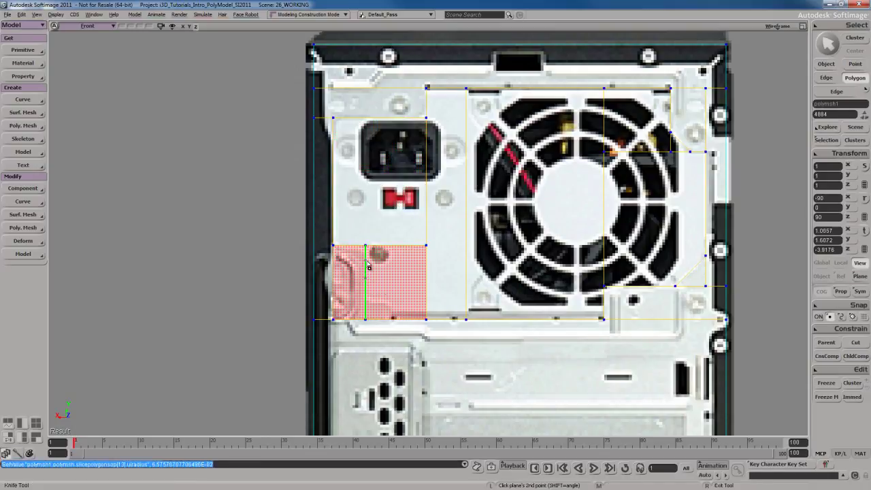
Select the polygon containing the green dot, slice it horizontally near its lower edge, and slice the resulting bottom strip vertically
key("Escape")
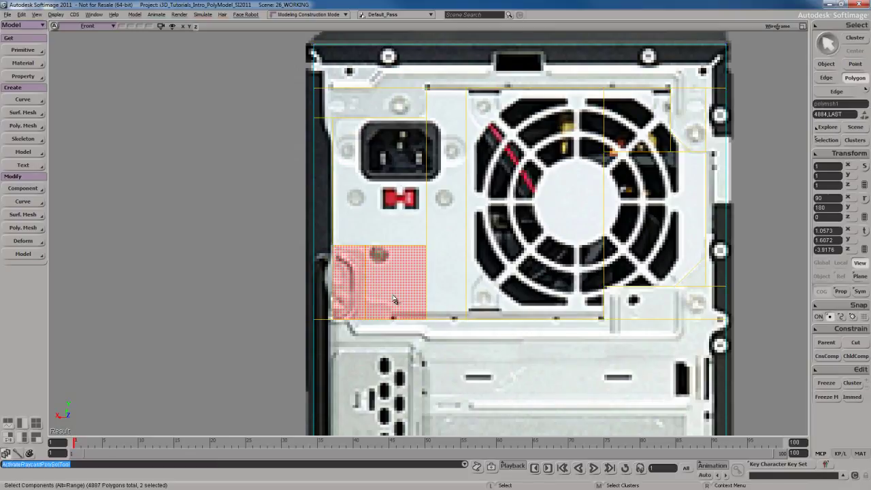
left_click(394, 301)
key("shift+k")
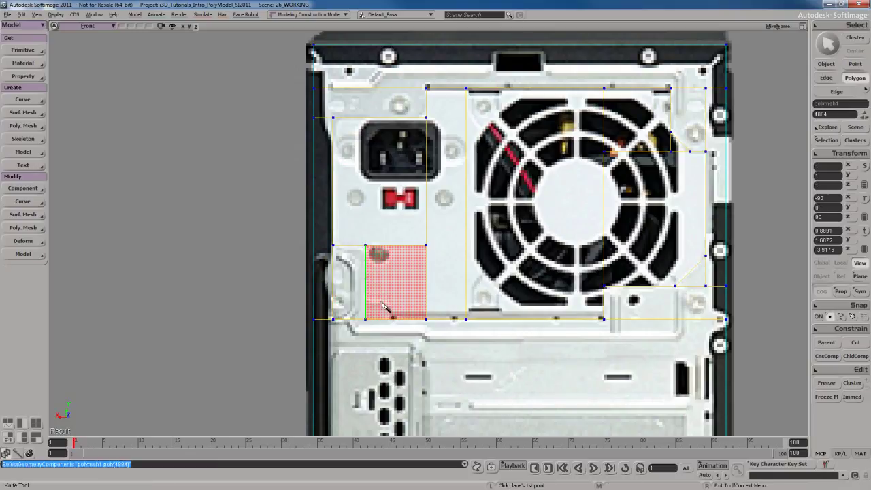
key("s")
left_click_drag(382, 303, 440, 257)
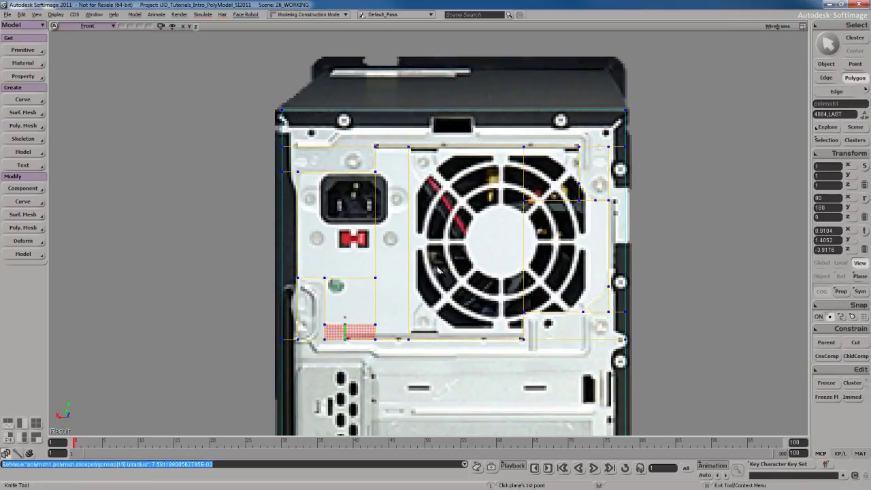
Select all the polygons forming the power supply plate and extrude them outward from the back panel by about 0.02 units
key("u")
mouse_move(361, 242)
left_mouse_down()
mouse_move(355, 234)
mouse_move(398, 198)
mouse_move(506, 179)
mouse_move(576, 204)
left_mouse_up()
left_click_drag(588, 220, 590, 258)
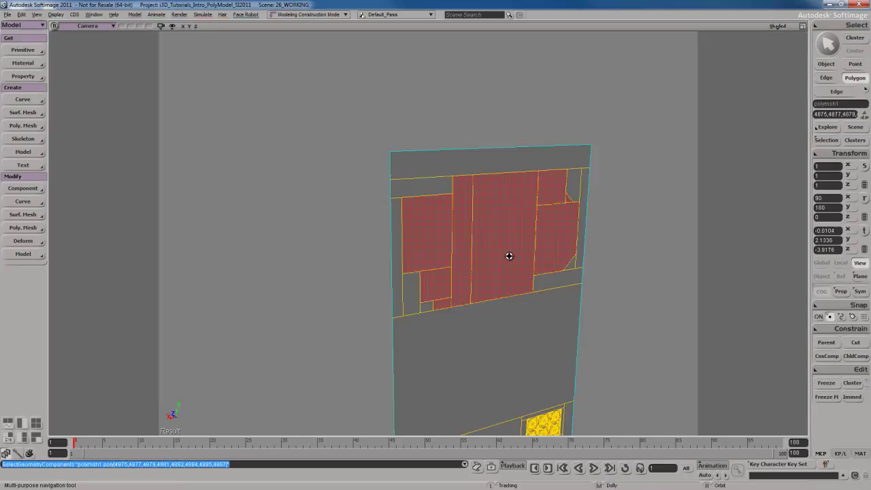
right_click_drag(509, 257, 517, 260)
scroll(517, 261, "up", 3)
key("s")
left_click_drag(551, 256, 520, 254)
right_click_drag(519, 254, 515, 247)
left_click_drag(515, 247, 499, 224)
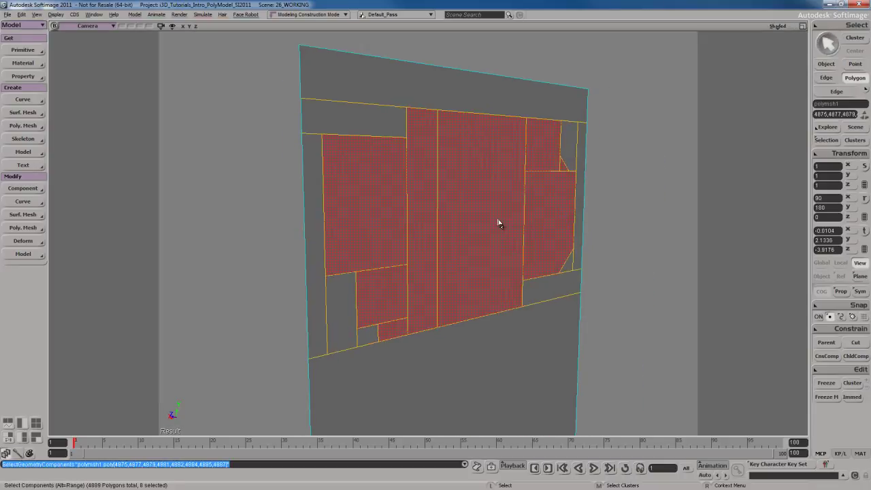
right_click_drag(498, 218, 487, 241)
key("s")
scroll(487, 241, "up", 3)
left_click_drag(487, 241, 488, 234)
right_click_drag(496, 259, 474, 241)
key("ctrl+d")
left_click_drag(467, 231, 464, 230)
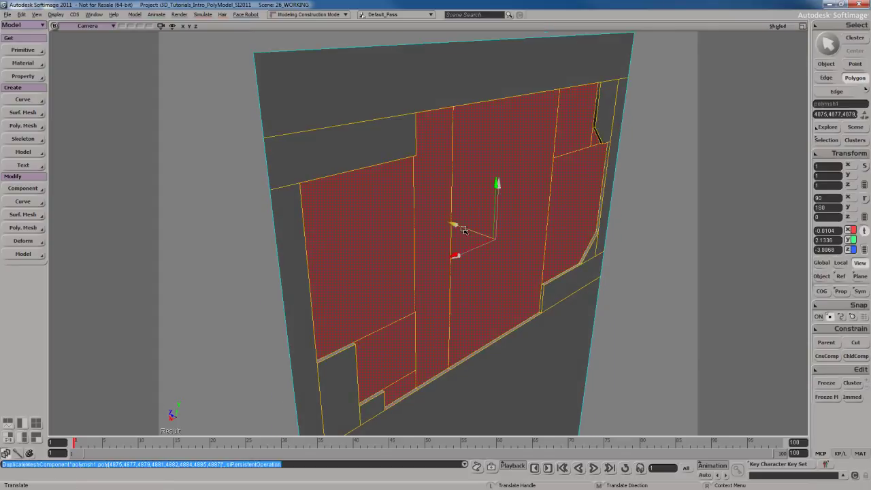
Select the leftover interior edges of the plate below and beside the power socket and dissolve them
right_click_drag(464, 230, 538, 260)
key("F12")
key("F12")
key("s")
left_click_drag(544, 282, 492, 245)
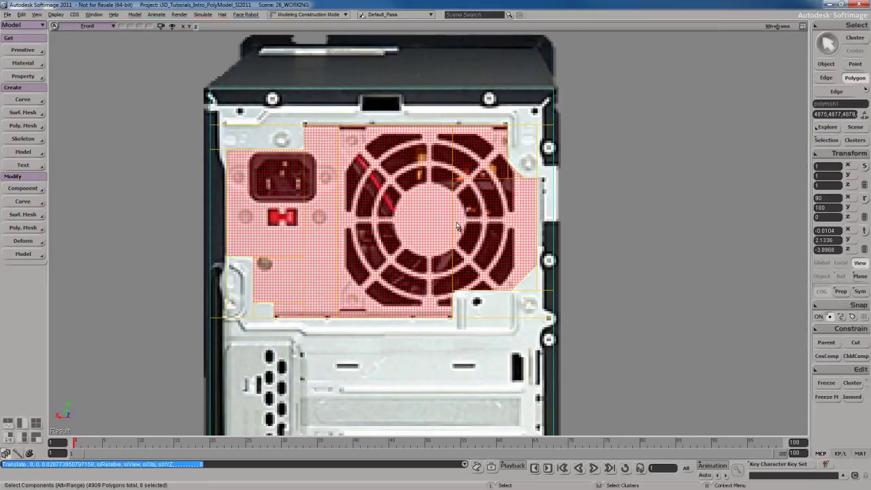
key("s")
left_click_drag(396, 220, 442, 224)
scroll(442, 225, "up", 1)
key("s")
left_click_drag(378, 230, 410, 220)
key("s")
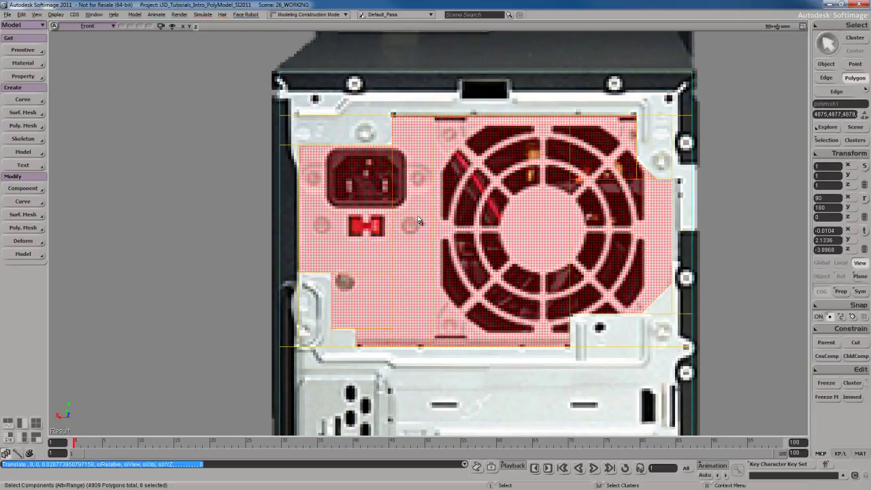
key("e")
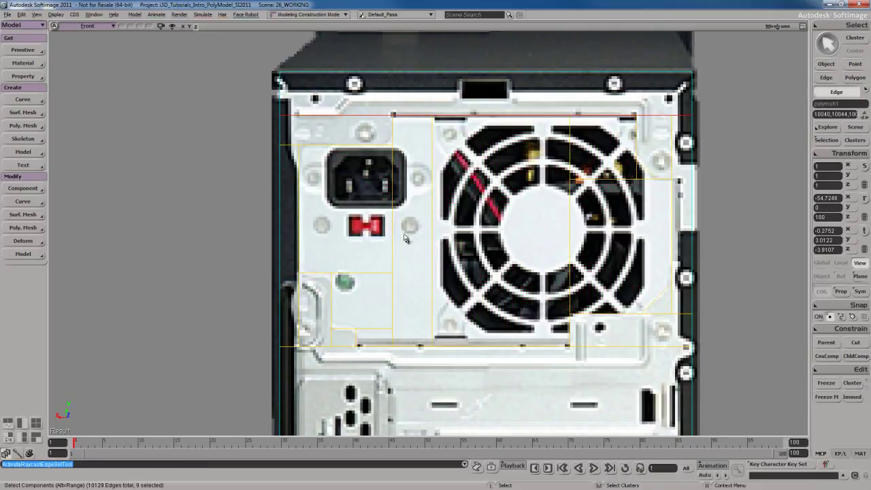
left_click_drag(408, 259, 409, 260)
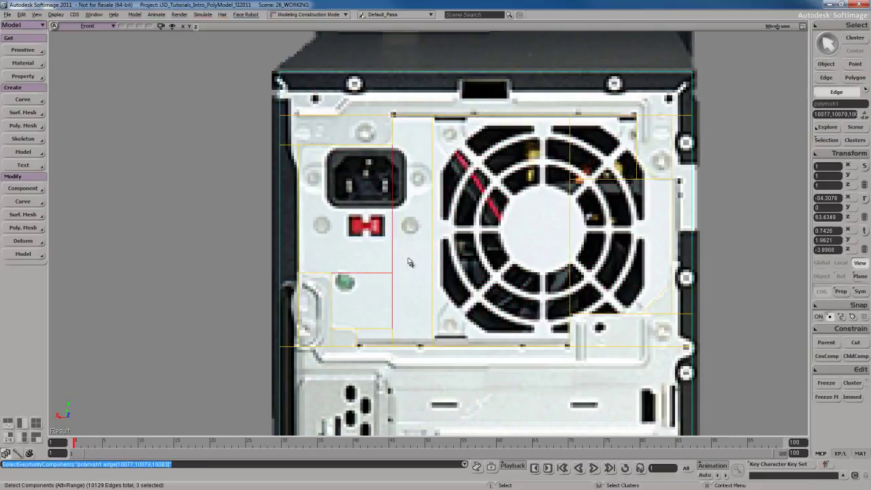
key("s")
left_click_drag(402, 327, 404, 274)
scroll(405, 296, "up", 1)
left_click(371, 275, "shift")
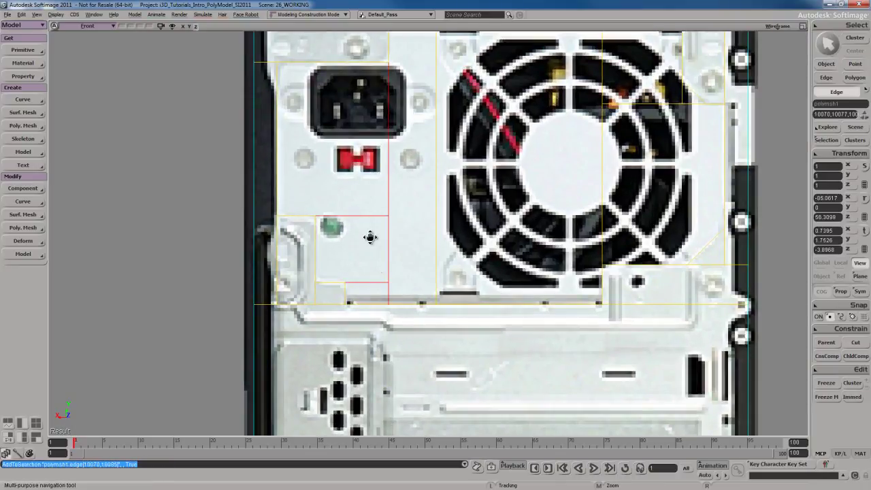
scroll(373, 263, "up", 1)
key("ctrl+BackSpace")
Select the leftover interior edges crossing the fan area of the plate and dissolve them
key("s")
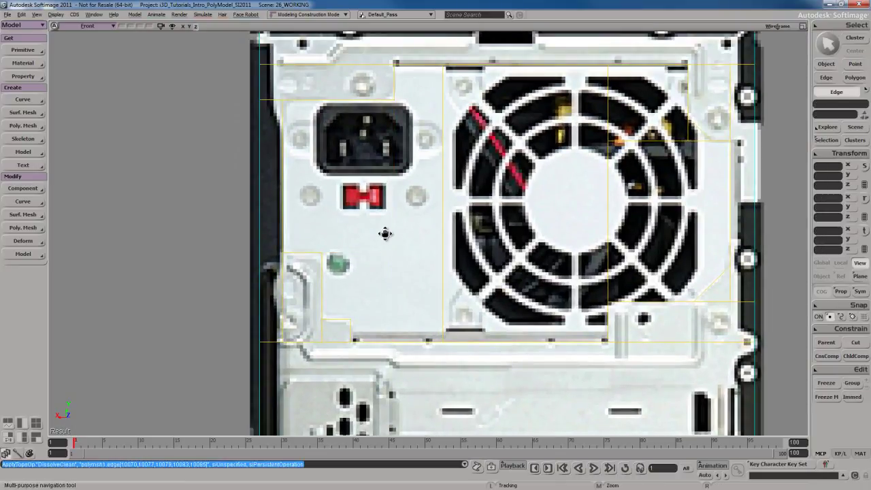
scroll(388, 252, "down", 3)
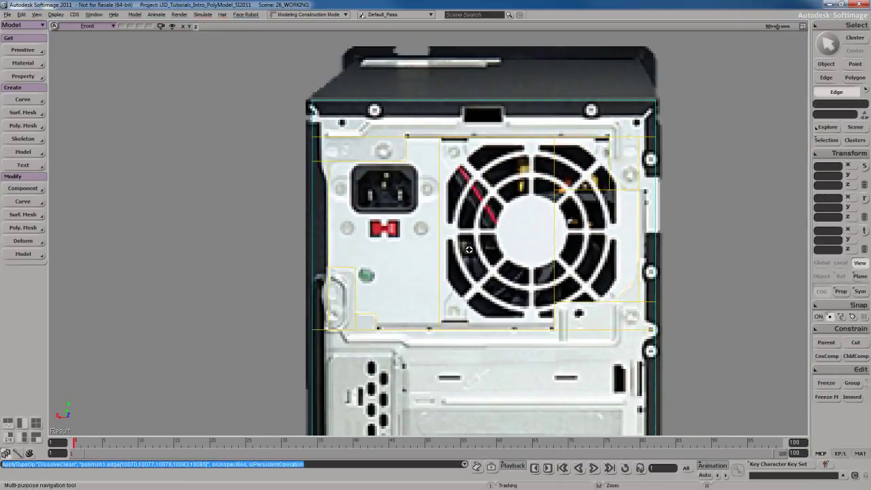
left_click_drag(469, 250, 279, 258)
key("s")
scroll(408, 253, "up", 2)
left_click_drag(377, 253, 428, 255)
left_click_drag(383, 222, 430, 213)
mouse_move(389, 171)
left_mouse_down("shift")
mouse_move(439, 219)
mouse_move(474, 215)
left_mouse_up("shift")
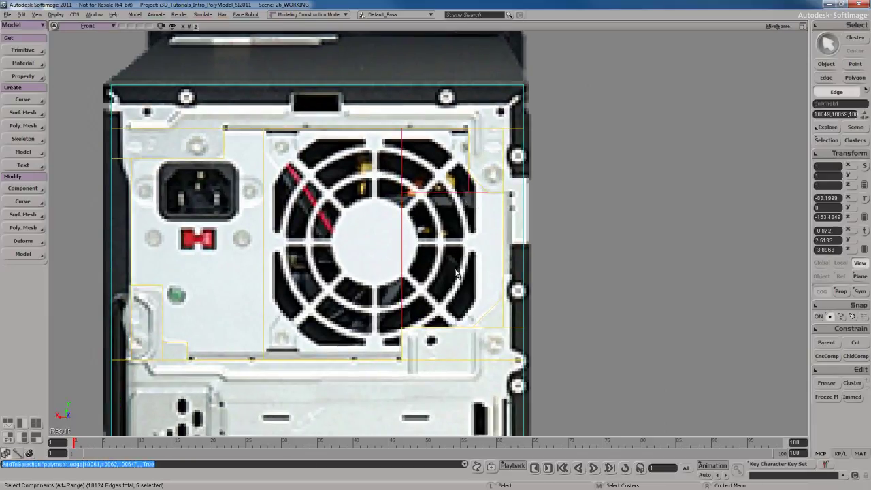
key("ctrl+Delete")
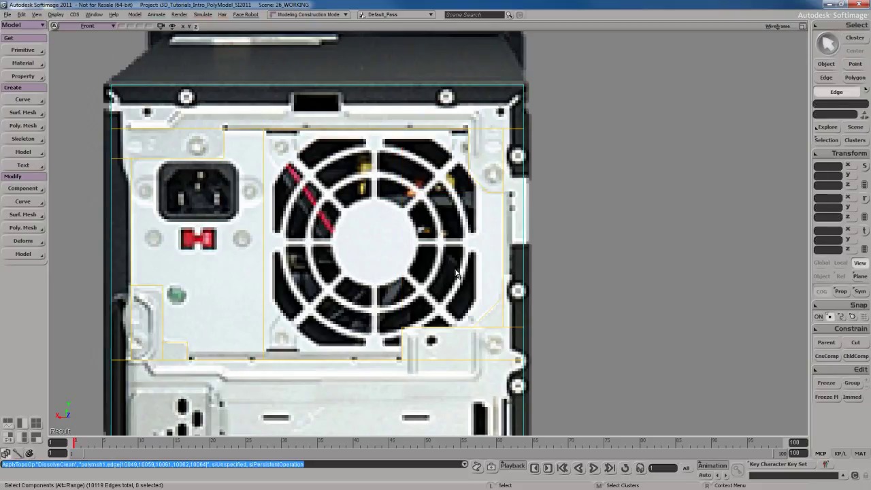
key("s")
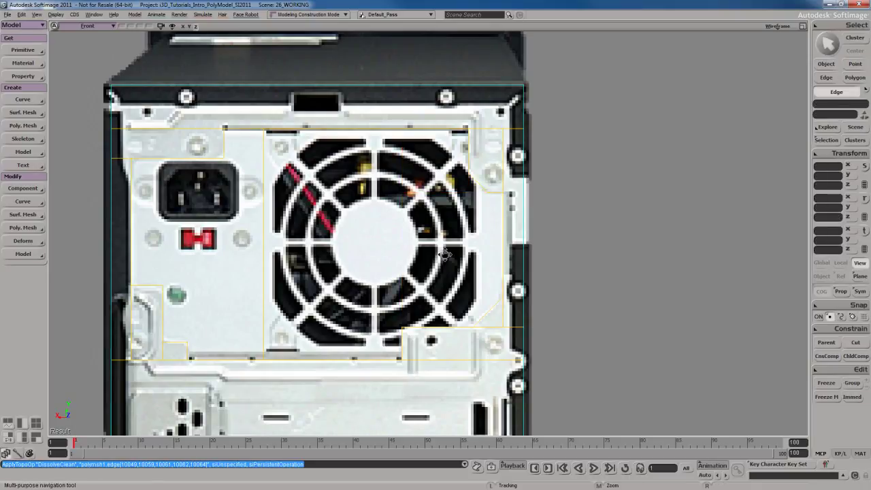
Select the leftover short edge on the plate's upper side wall in the camera view and dissolve it
left_click_drag(443, 257, 456, 254)
key("F12")
key("F12")
key("s")
right_click_drag(504, 254, 510, 233)
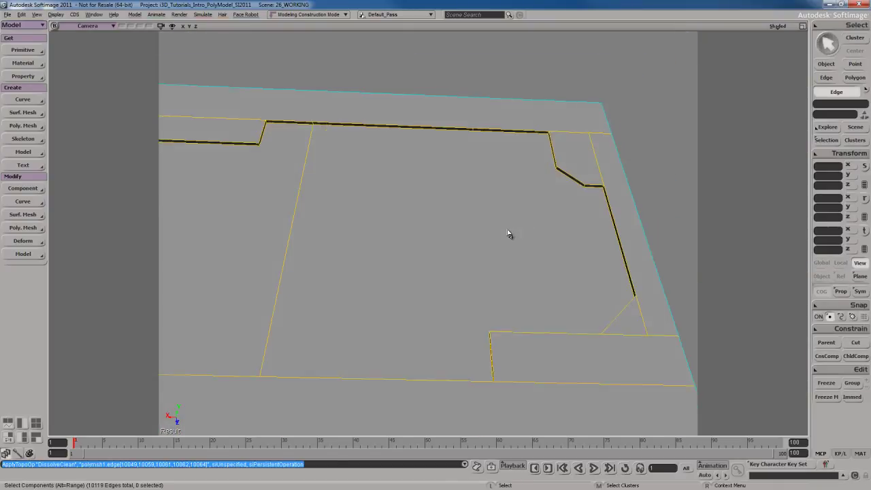
scroll(510, 234, "up", 3)
key("s")
left_click_drag(494, 156, 484, 210)
right_click_drag(484, 211, 502, 179)
left_click(491, 206)
key("Delete")
key("s")
Enlarge the upper Front and Camera viewports to nearly full height and frame the power supply plate in the Front view
left_click_drag(502, 179, 515, 183)
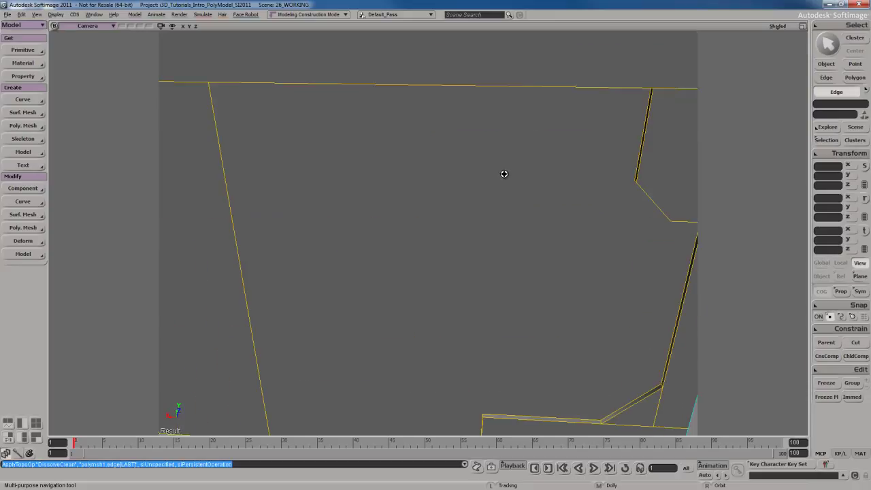
right_click_drag(515, 183, 521, 218)
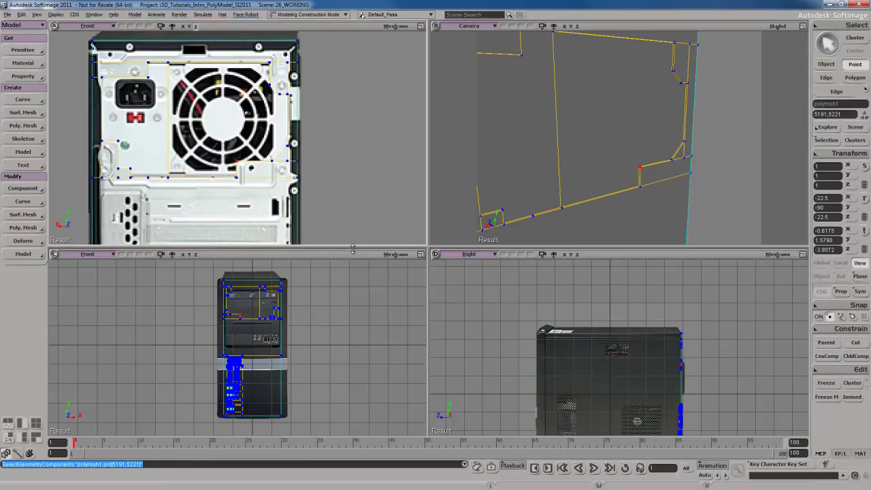
left_click_drag(354, 250, 347, 446)
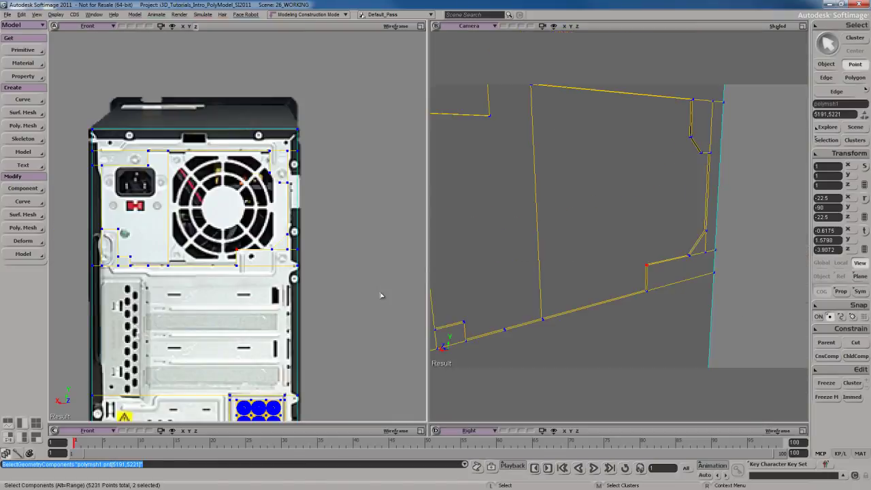
scroll(350, 324, "up", 2)
scroll(350, 322, "up", 3)
left_click_drag(350, 290, 354, 263)
scroll(328, 252, "down", 1)
Bevel the corner edge of the plate's notch below the fan with a distance of 2 and 5 rounding subdivisions
right_click_drag(525, 210, 531, 288)
scroll(531, 288, "up", 3)
key("i")
left_click_drag(531, 288, 593, 245)
scroll(577, 271, "up", 2)
left_click(558, 275)
key("s")
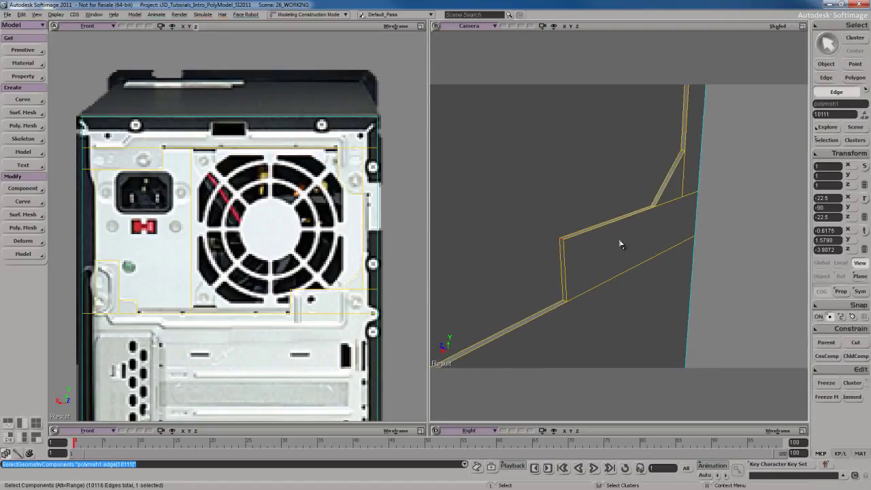
right_click(620, 244)
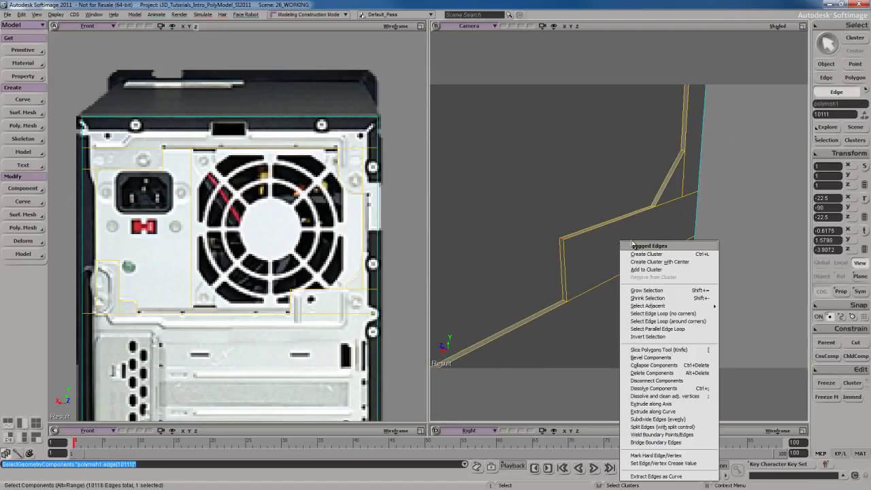
left_click(663, 358)
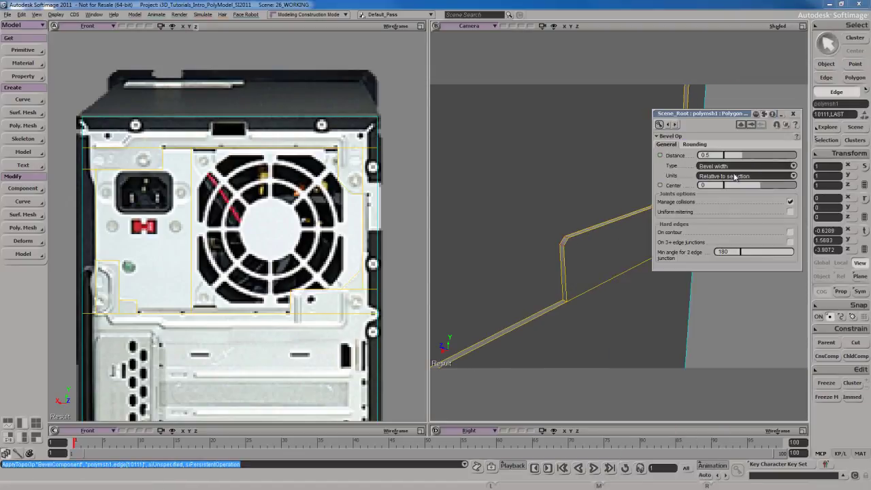
left_click(704, 146)
left_click_drag(739, 156, 814, 162)
left_click(671, 144)
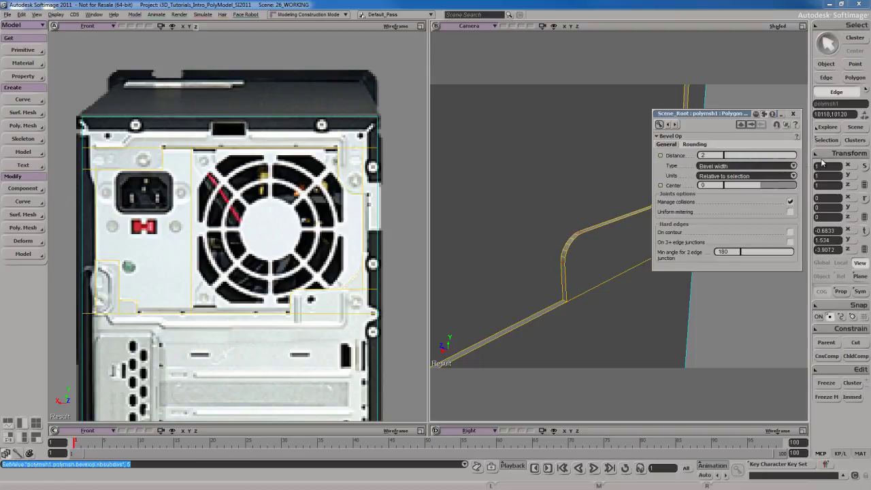
Bevel the corner edge of the plate's notch above the power socket with 5 rounding subdivisions and a distance of about 1.723
key("s")
left_click_drag(356, 230, 352, 260)
left_click_drag(603, 157, 597, 238)
mouse_move(598, 238)
right_mouse_down()
mouse_move(580, 225)
mouse_move(544, 223)
mouse_move(588, 236)
mouse_move(552, 226)
mouse_move(590, 216)
mouse_move(587, 224)
mouse_move(558, 180)
right_mouse_up()
key("space")
left_click(564, 182)
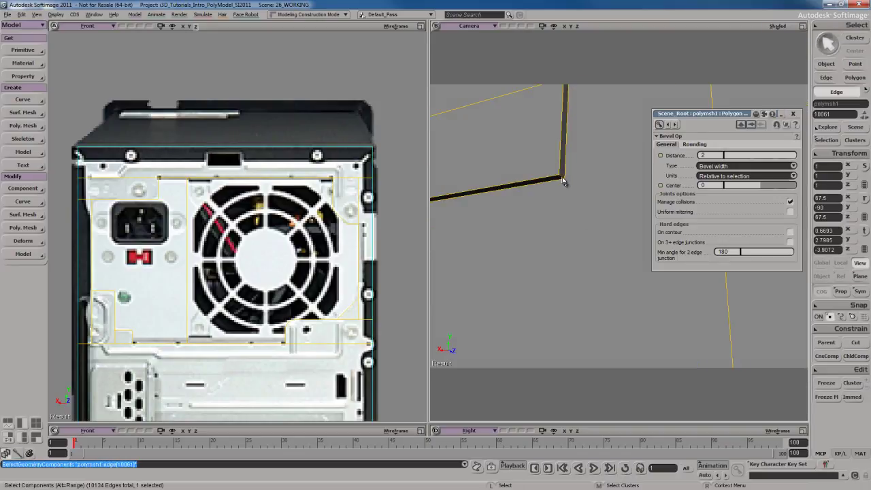
right_click(597, 208)
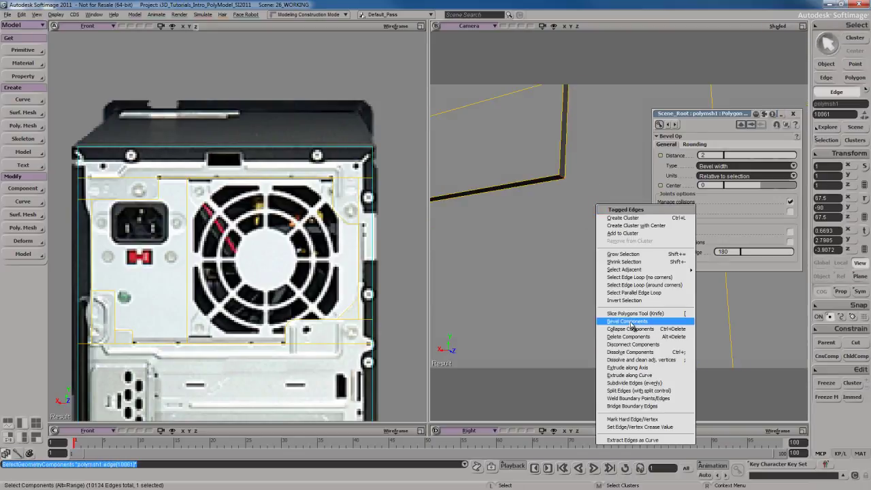
left_click(639, 326)
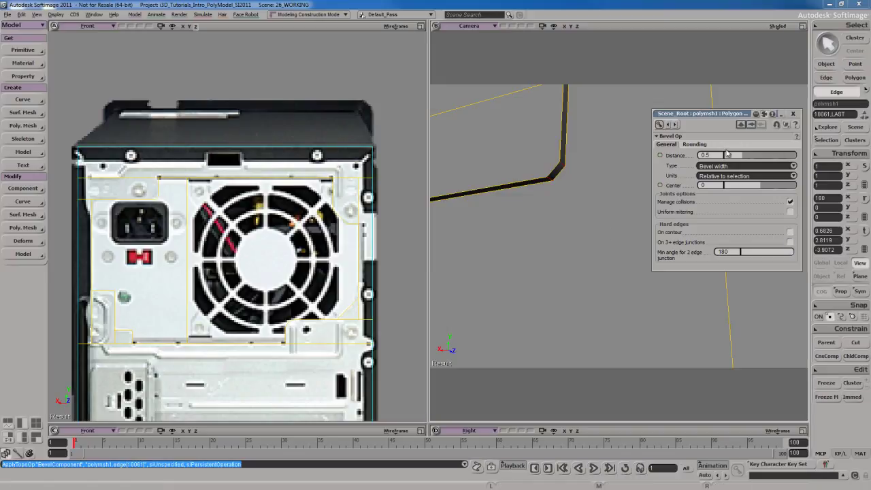
left_click(695, 144)
left_click_drag(748, 158, 761, 158)
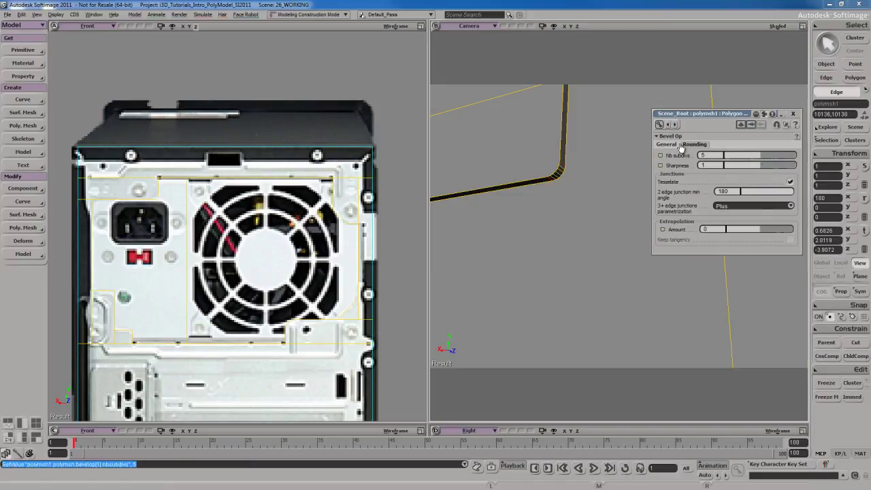
left_click_drag(762, 157, 789, 157)
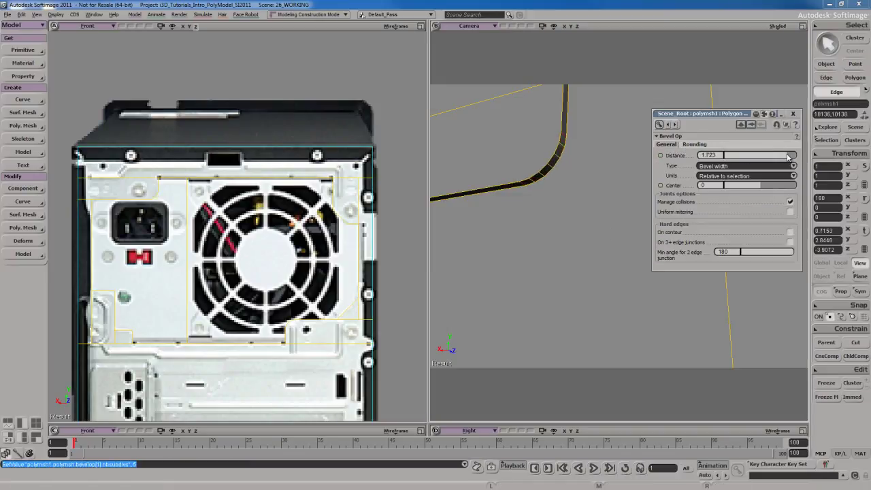
Bevel the edge at the plate's upper outer corner beside the power socket
key("s")
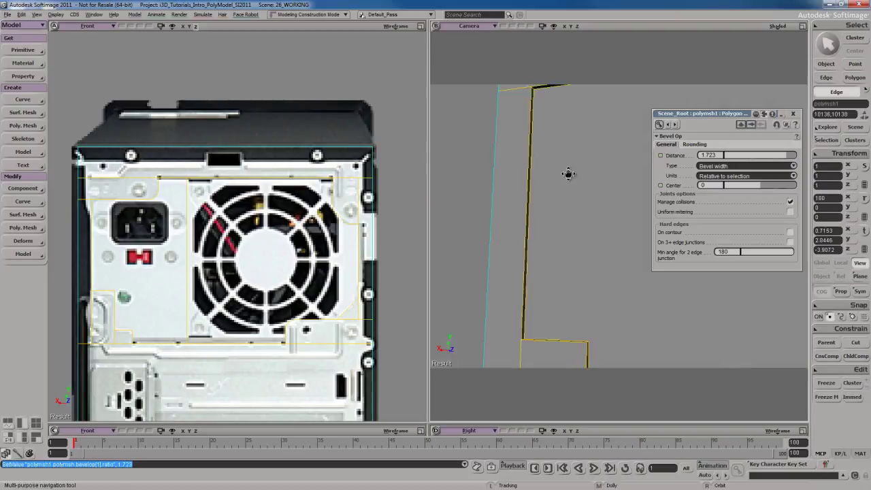
left_click_drag(568, 173, 568, 211)
right_click_drag(567, 211, 543, 176)
left_click(538, 181)
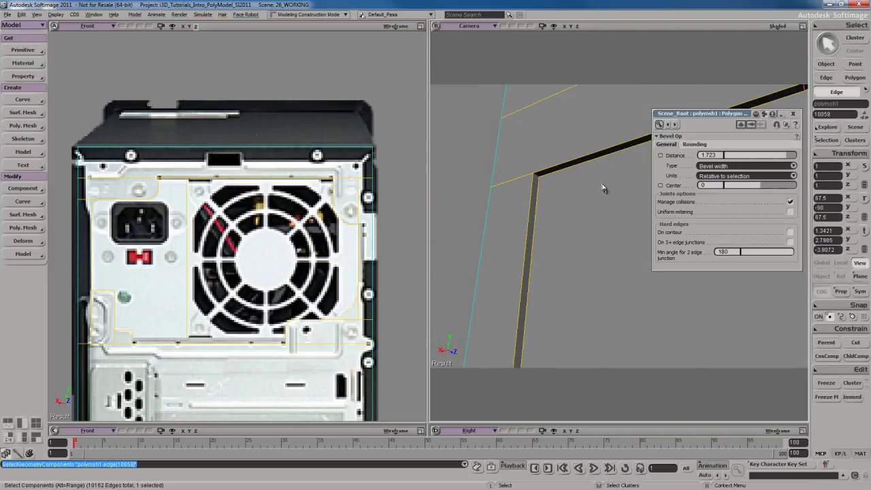
right_click(603, 189)
left_click(642, 304)
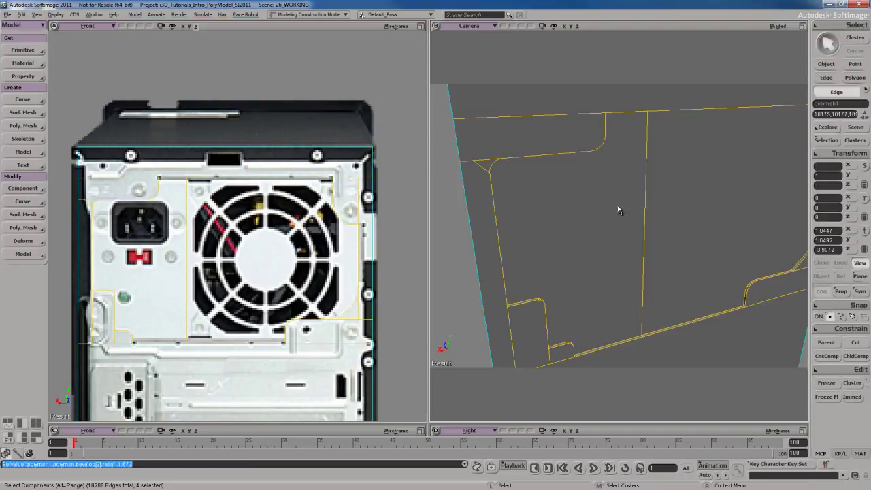
Select the leftover short edge on the plate's lower side wall and dissolve it
key("s")
mouse_move(618, 208)
right_mouse_down()
mouse_move(644, 214)
mouse_move(622, 197)
right_mouse_up()
key("s")
mouse_move(622, 198)
middle_mouse_down()
mouse_move(643, 215)
mouse_move(627, 204)
middle_mouse_up()
right_click_drag(627, 204, 626, 235)
middle_click_drag(627, 235, 614, 270)
left_click_drag(614, 271, 611, 222)
right_click_drag(611, 222, 629, 235)
middle_click_drag(629, 235, 617, 241)
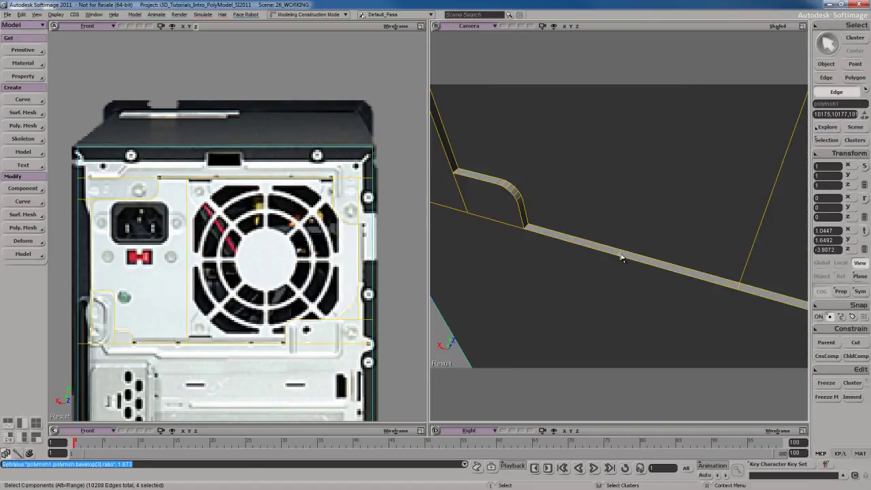
left_click(625, 256)
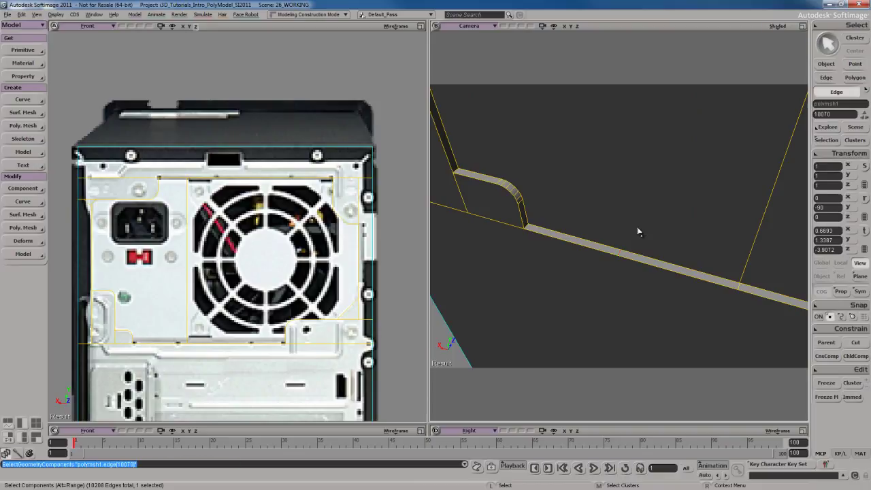
key("Delete")
Inspect the plate's rounded corners and save the scene
key("s")
right_click_drag(637, 245, 644, 204)
scroll(650, 203, "down", 5)
key("s")
left_click_drag(653, 162, 673, 207)
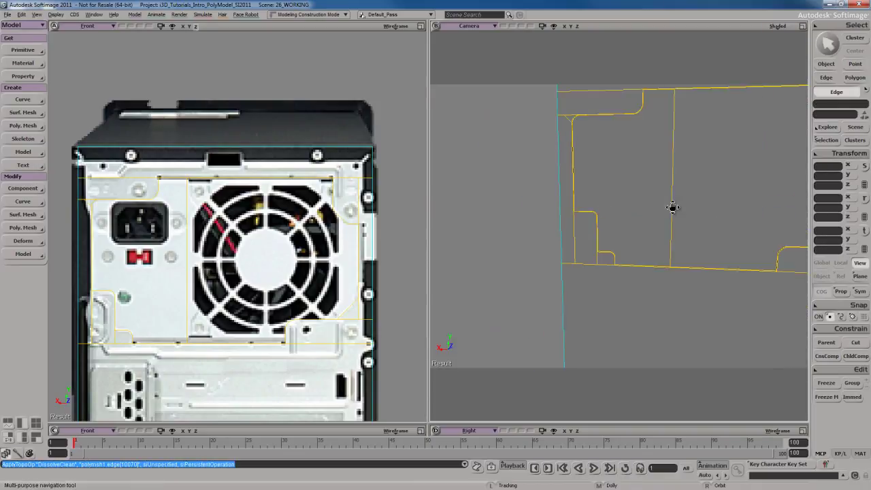
right_click_drag(673, 207, 665, 236)
left_click_drag(665, 236, 656, 204)
right_click_drag(656, 204, 650, 202)
left_click_drag(649, 203, 627, 196)
right_click_drag(628, 197, 631, 211)
key("ctrl+s")
key("space")
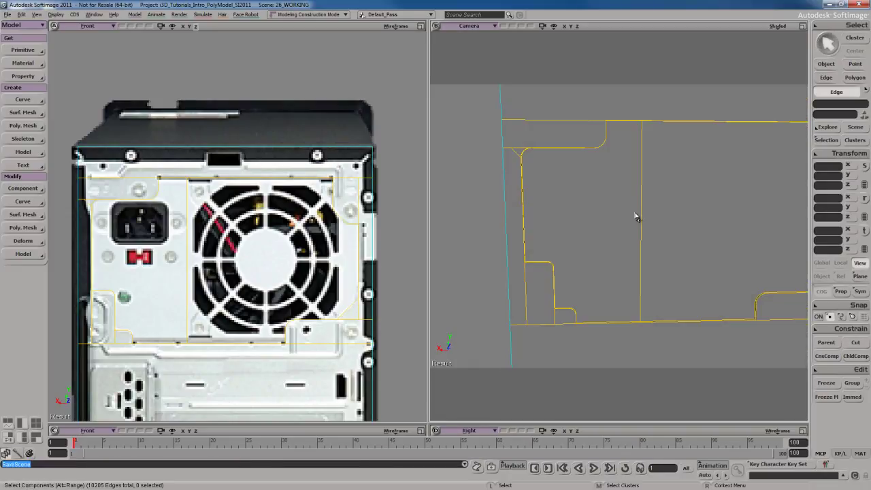
key("s")
right_click_drag(635, 216, 668, 216)
key("space")
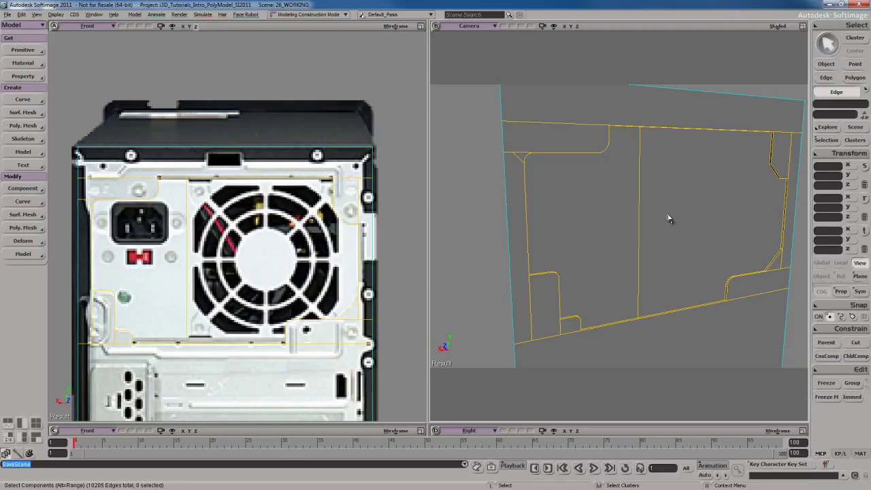